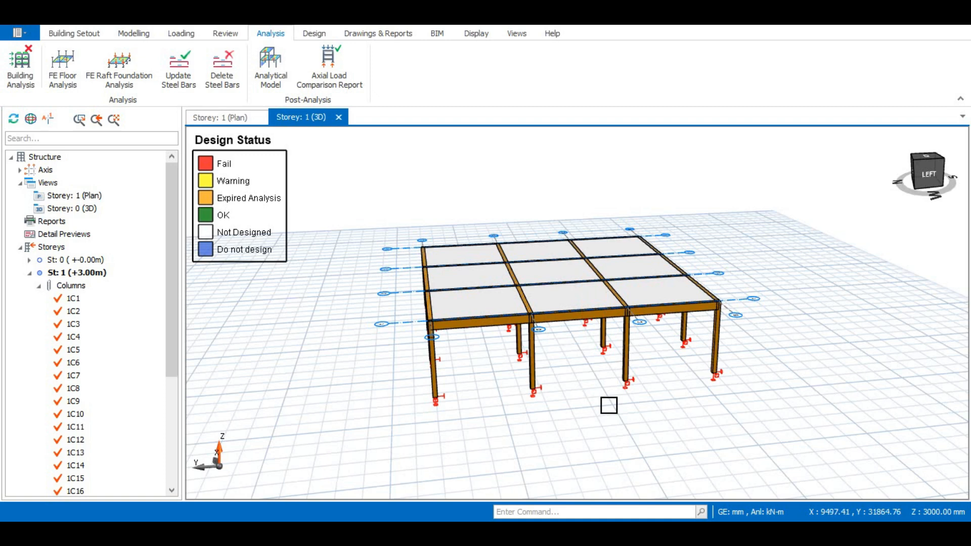
Examine the single-storey frame's columns, beams, slabs and supports in 3D from several sides with the design status colours.
middle_click_drag(609, 405, 546, 387)
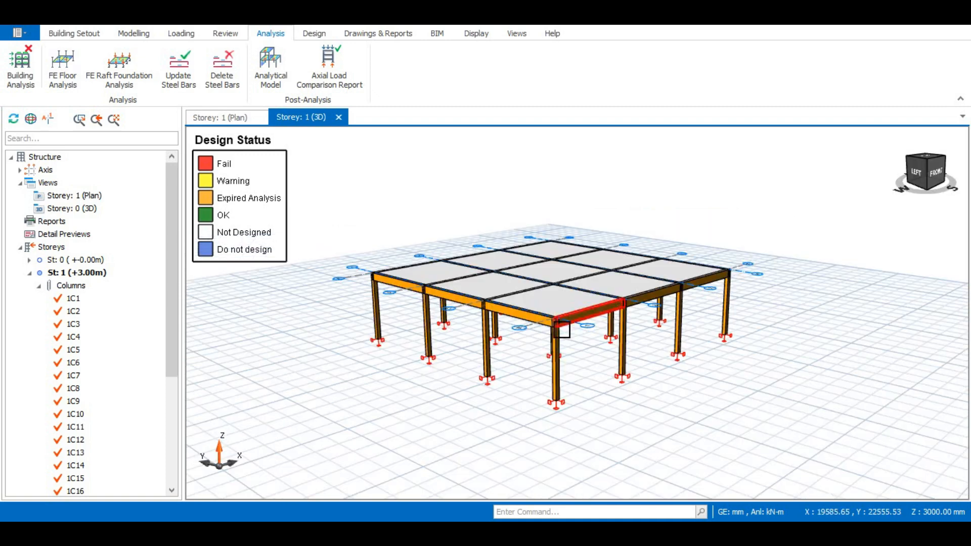
mouse_move(486, 384)
middle_mouse_down()
mouse_move(615, 375)
mouse_move(616, 393)
mouse_move(541, 390)
mouse_move(642, 401)
mouse_move(821, 388)
middle_mouse_up()
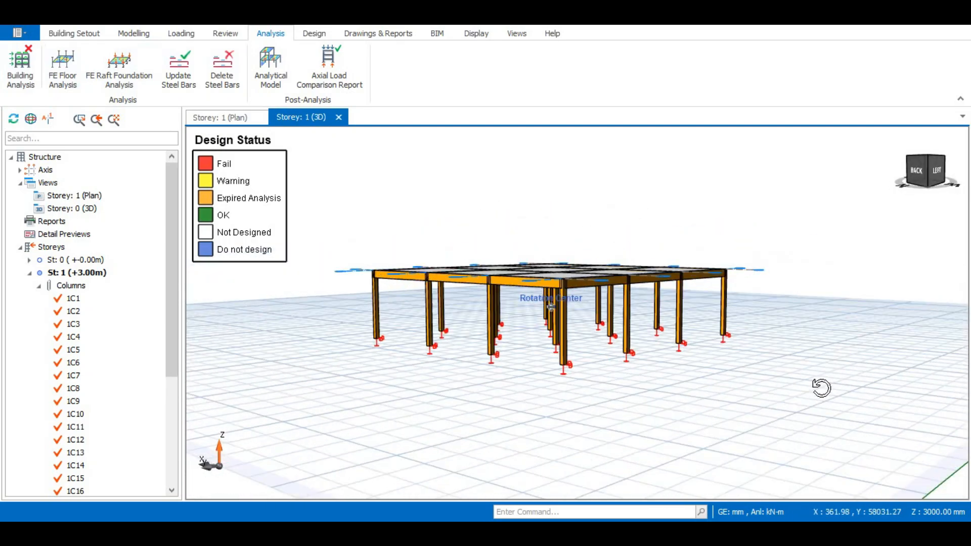
scroll(627, 378, "up", 3)
mouse_move(638, 366)
middle_mouse_down()
mouse_move(626, 369)
mouse_move(638, 356)
middle_mouse_up()
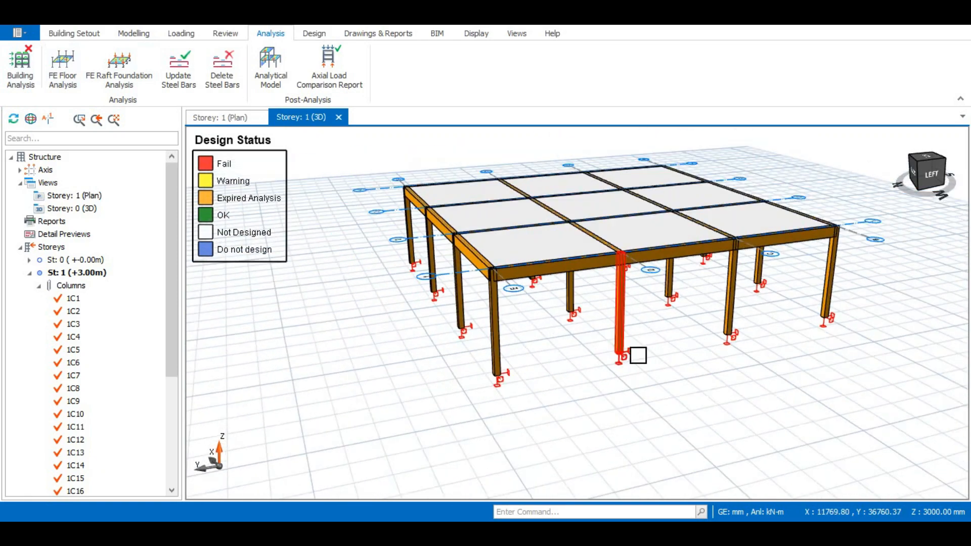
middle_click_drag(739, 426, 626, 421)
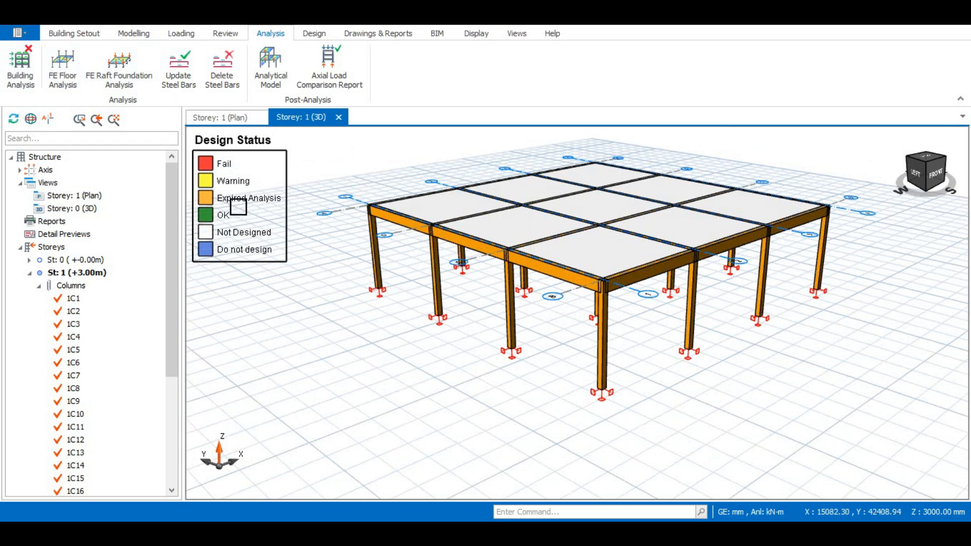
scroll(556, 357, "down", 2)
middle_click_drag(550, 362, 625, 367)
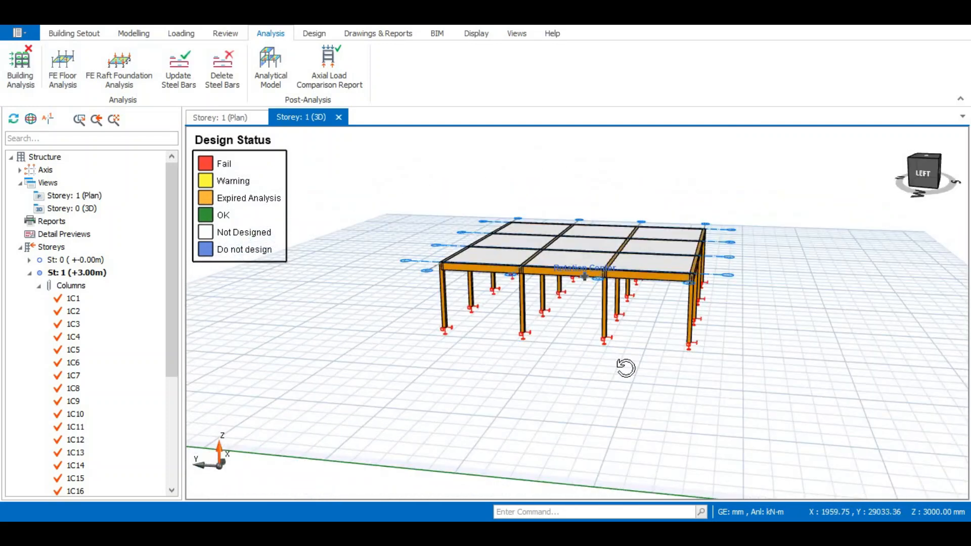
middle_click_drag(628, 364, 609, 340)
scroll(578, 305, "up", 3)
scroll(578, 302, "down", 3)
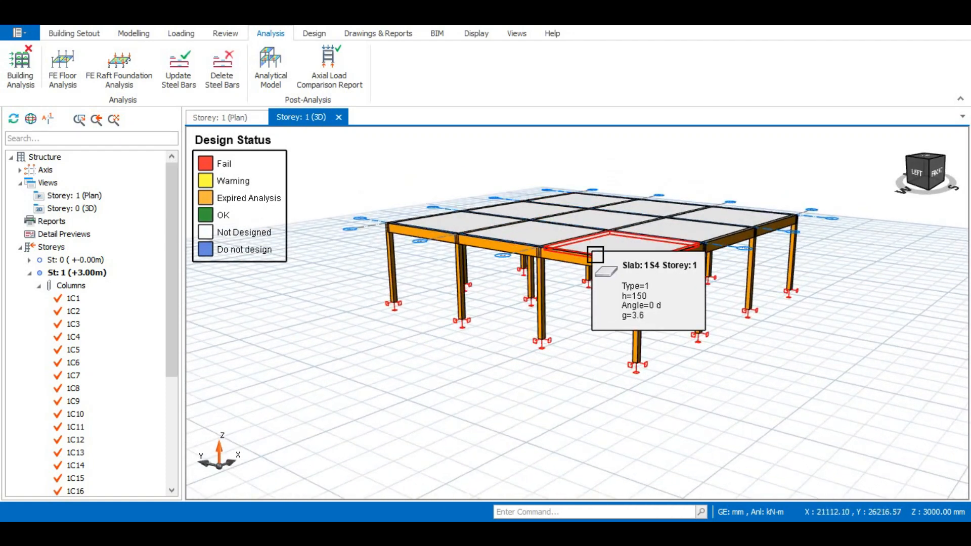
middle_click_drag(567, 331, 593, 355)
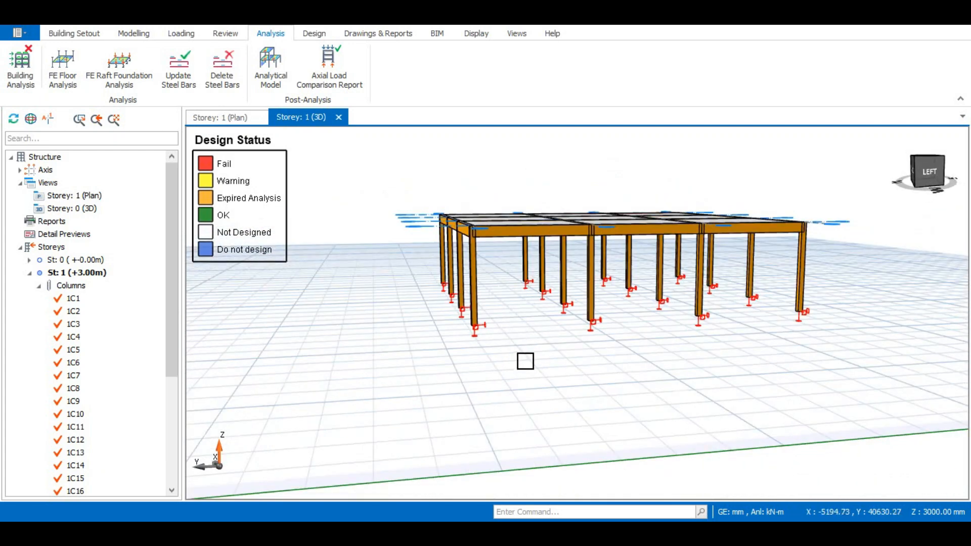
scroll(524, 360, "up", 3)
scroll(526, 351, "down", 3)
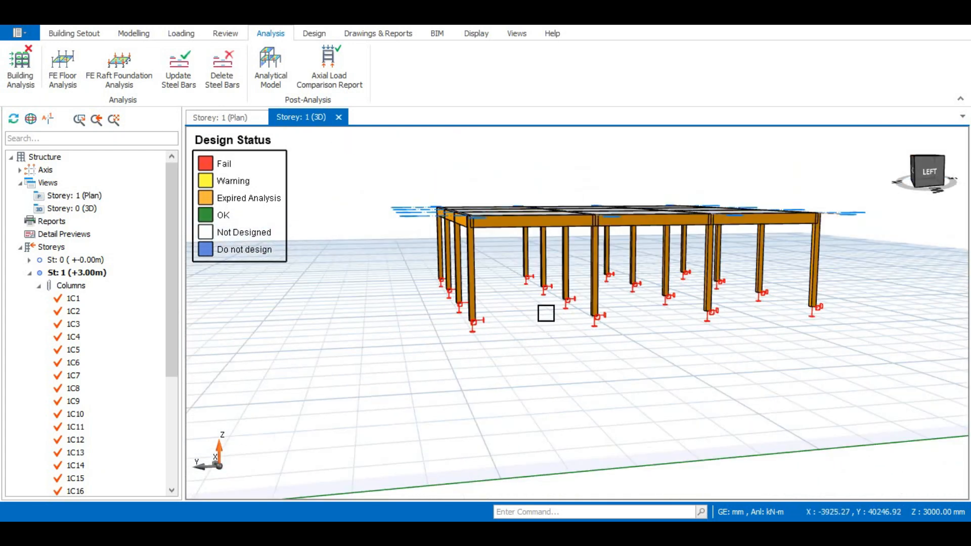
middle_click_drag(603, 335, 509, 366)
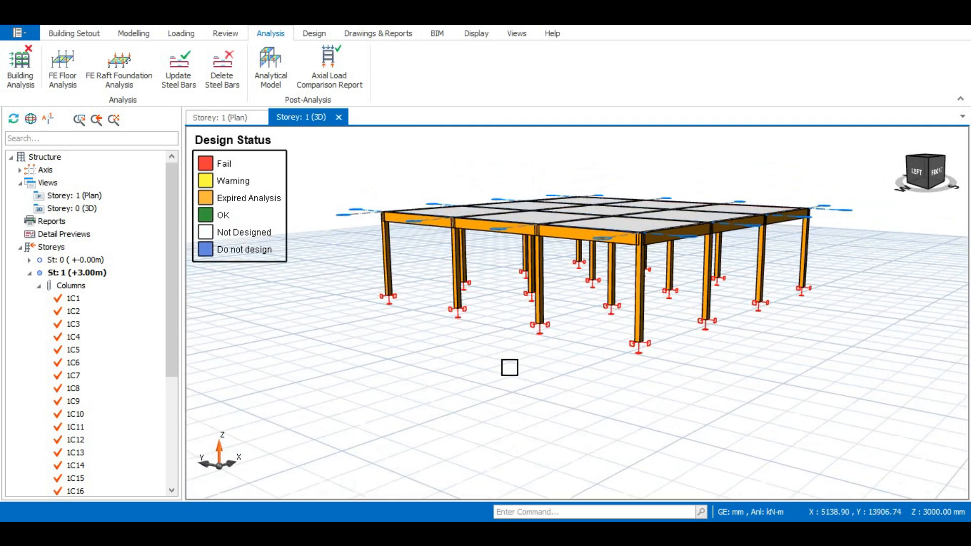
scroll(564, 348, "up", 2)
scroll(563, 347, "up", 3)
scroll(581, 327, "down", 4)
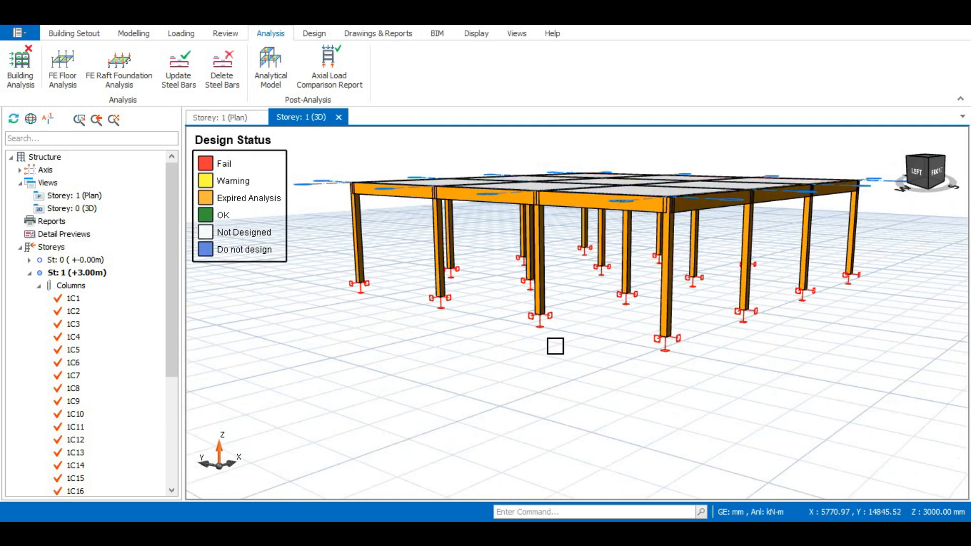
scroll(551, 333, "up", 1)
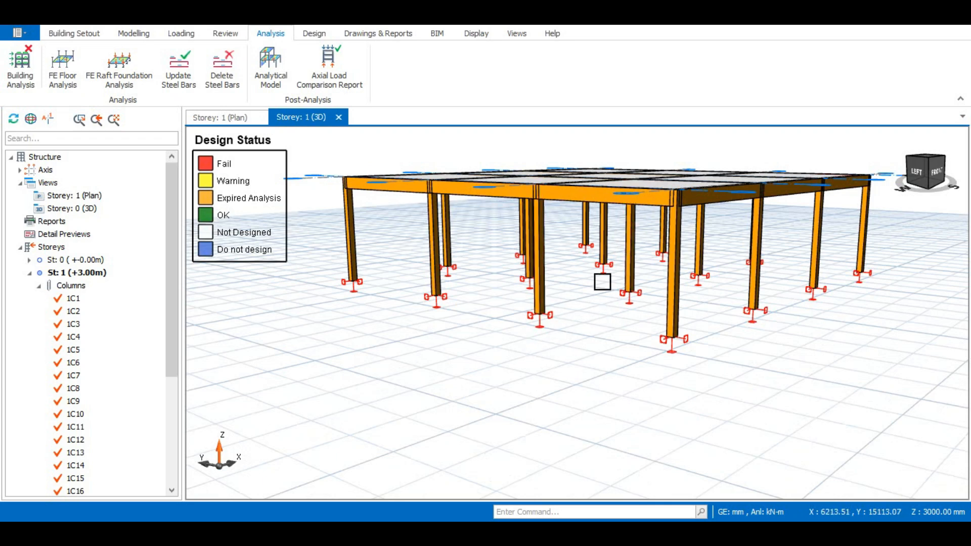
middle_click_drag(574, 283, 644, 312)
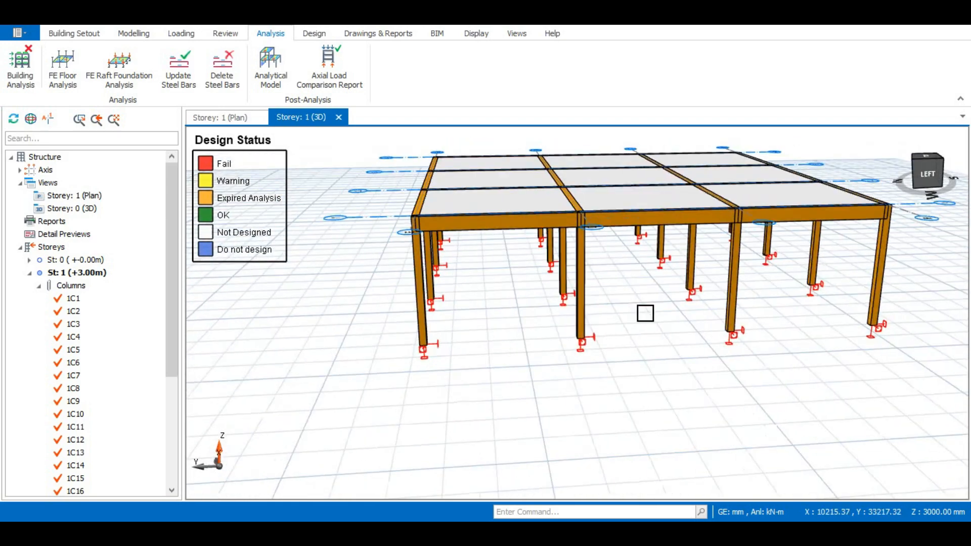
middle_click_drag(536, 364, 541, 353)
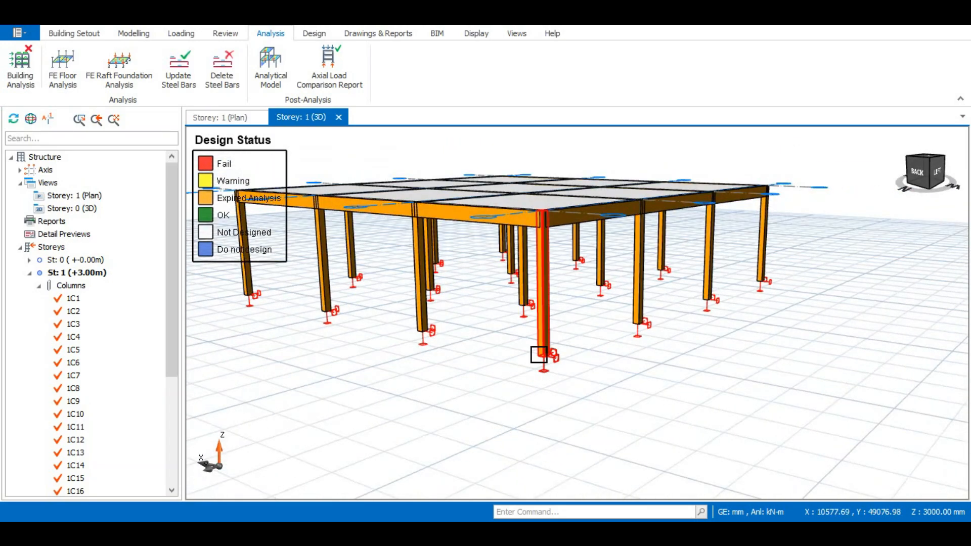
middle_click_drag(679, 339, 490, 356)
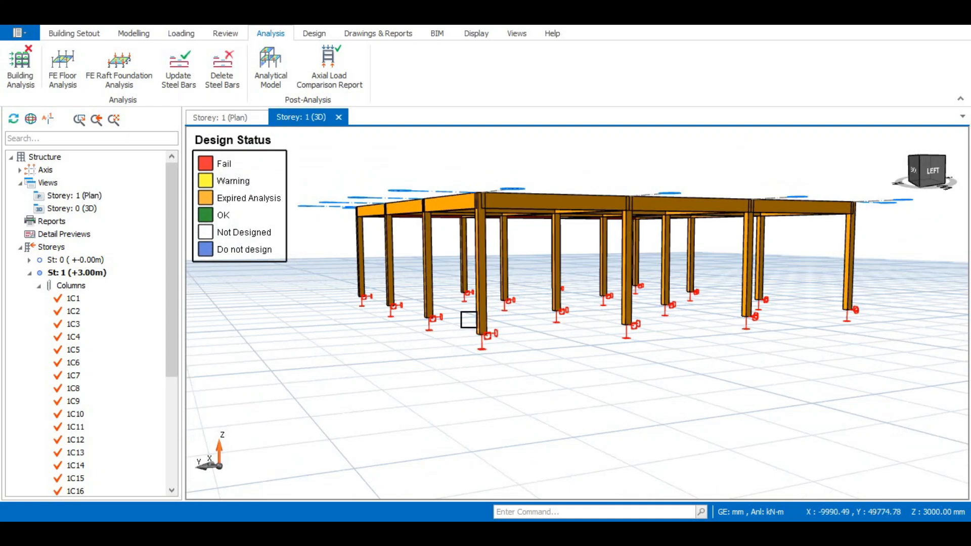
middle_click_drag(452, 390, 430, 403)
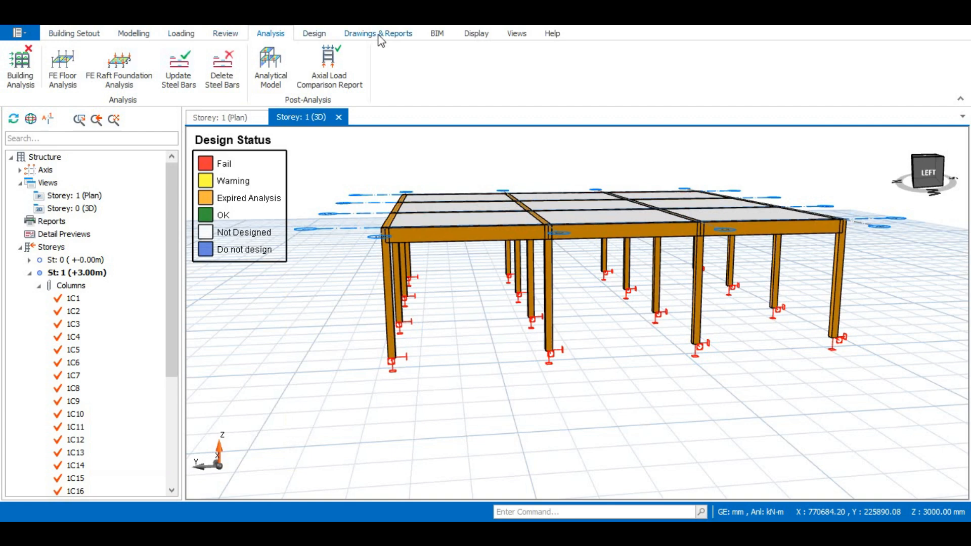
In the load combination generator, leave automatic pattern loads off and set Create Factored G Combination to Steel and Concrete.
left_click(182, 34)
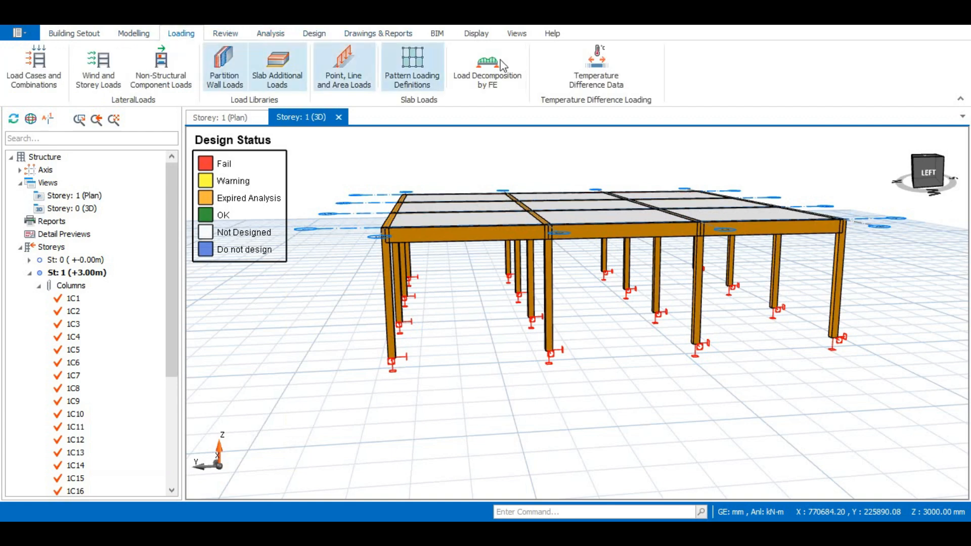
left_click(37, 63)
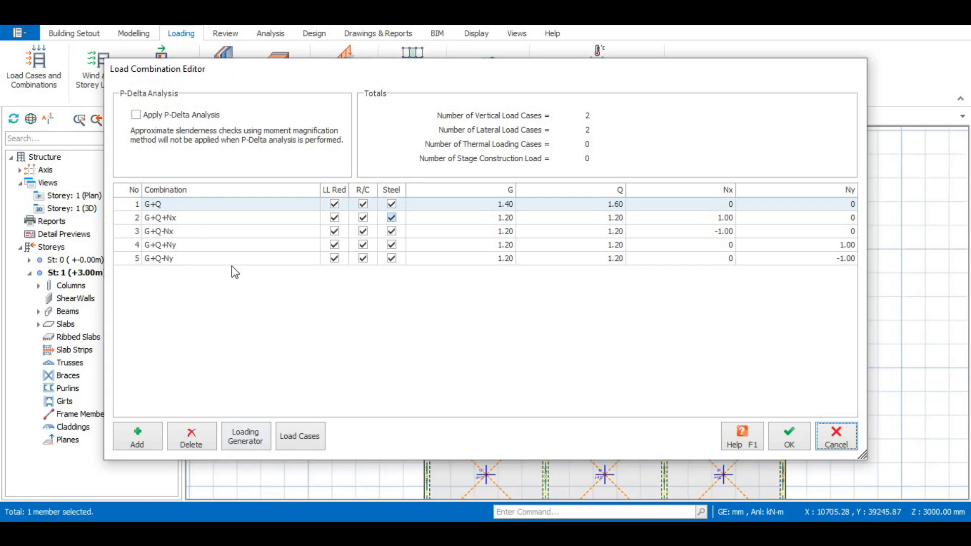
left_click(246, 436)
left_click(262, 180)
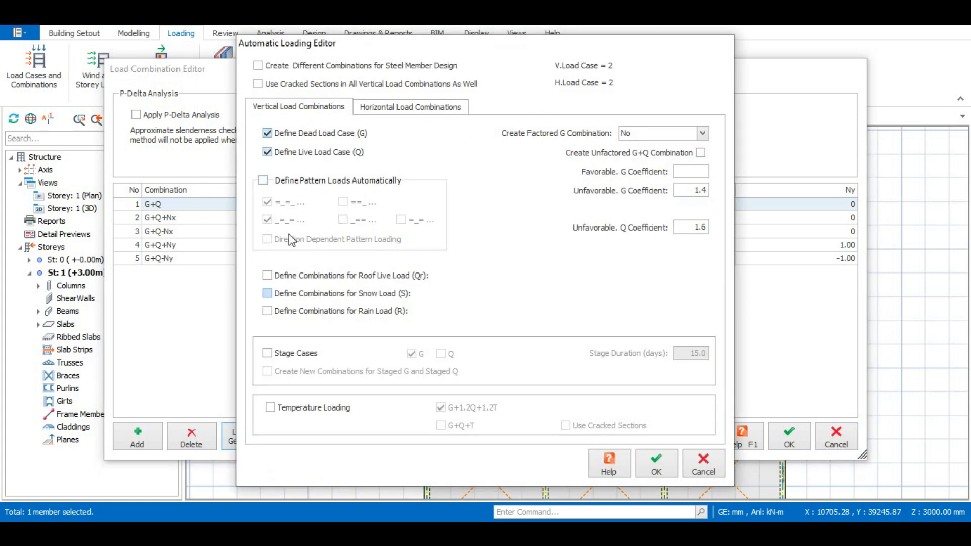
left_click(703, 133)
left_click(669, 168)
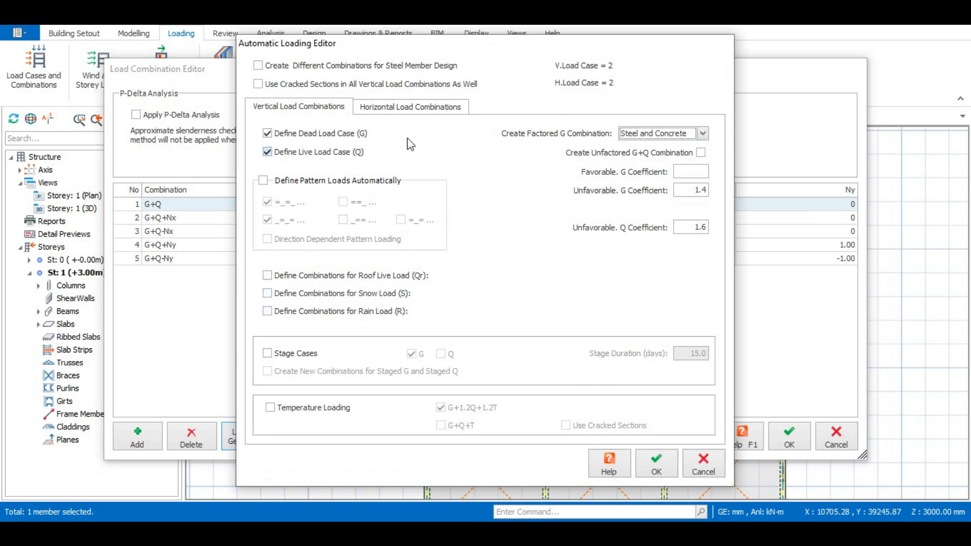
Check the horizontal combination settings, generate the load combinations and accept them, allowing the building analysis results to be invalidated.
left_click(416, 107)
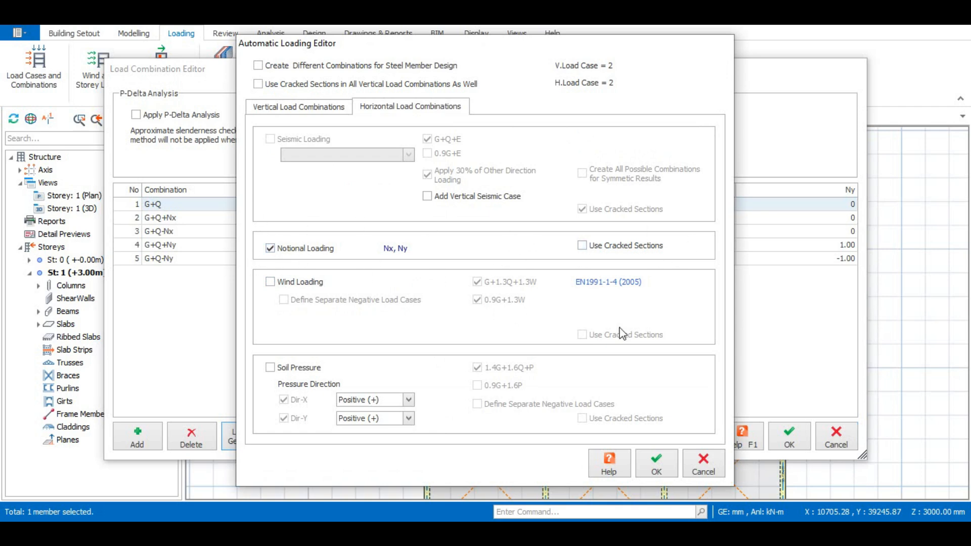
left_click(658, 468)
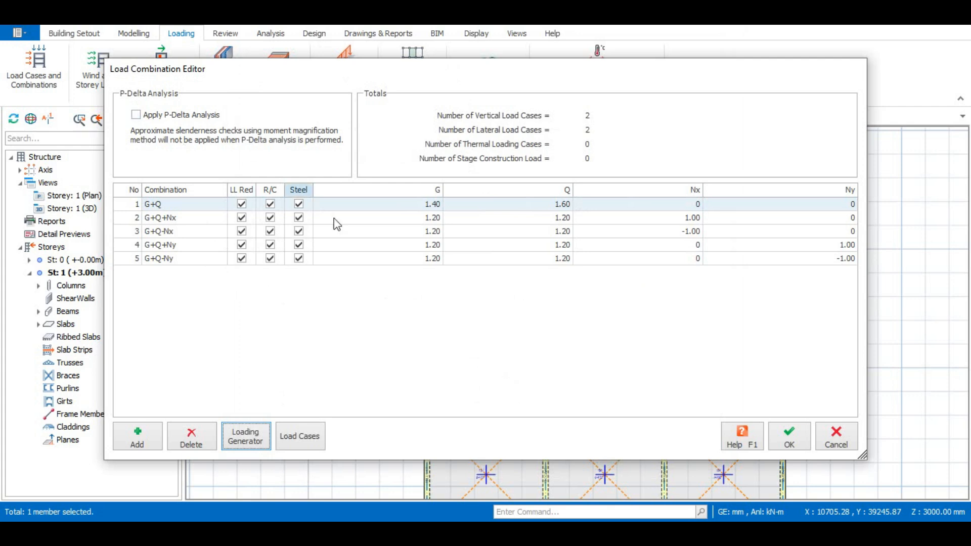
left_click(802, 436)
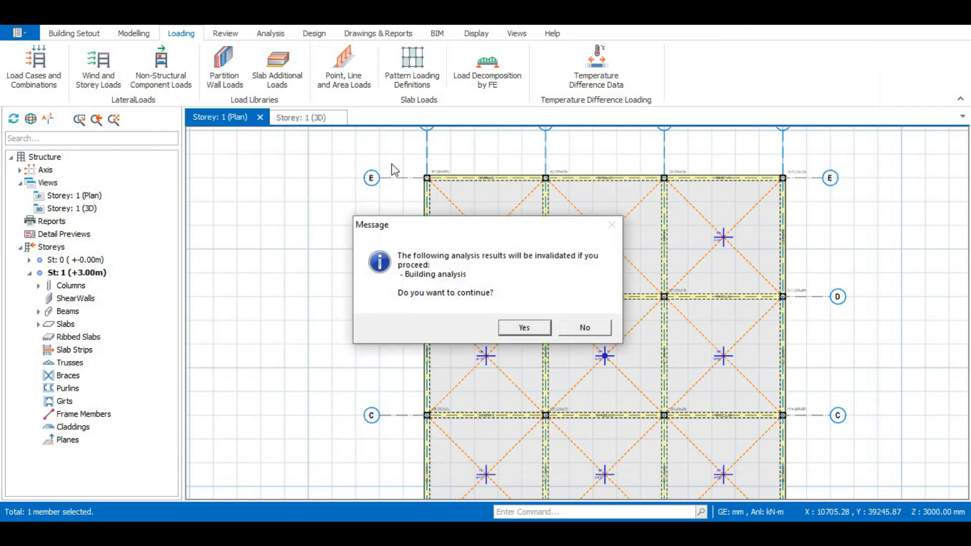
left_click(536, 327)
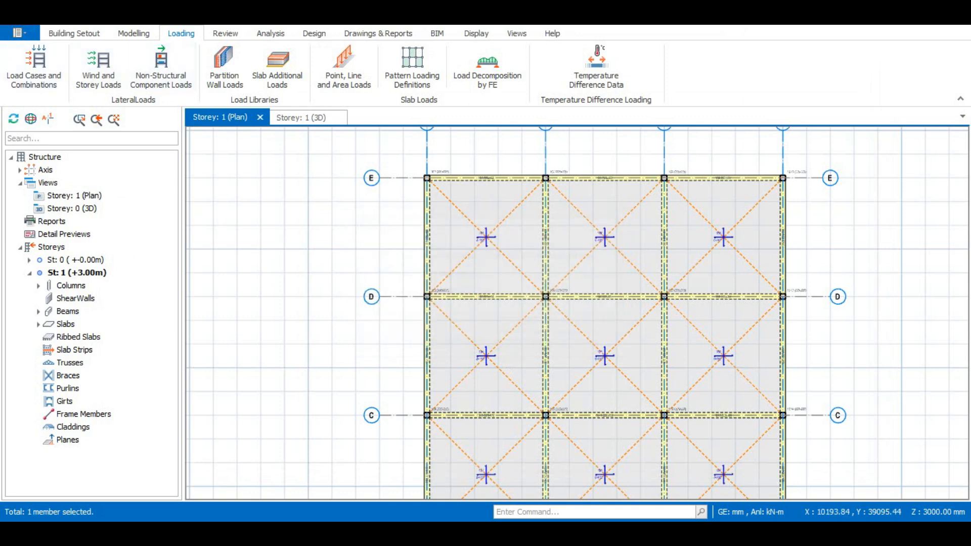
Run the finite element beam load decomposition for all storeys with slab plates included in the FE model.
left_click(487, 67)
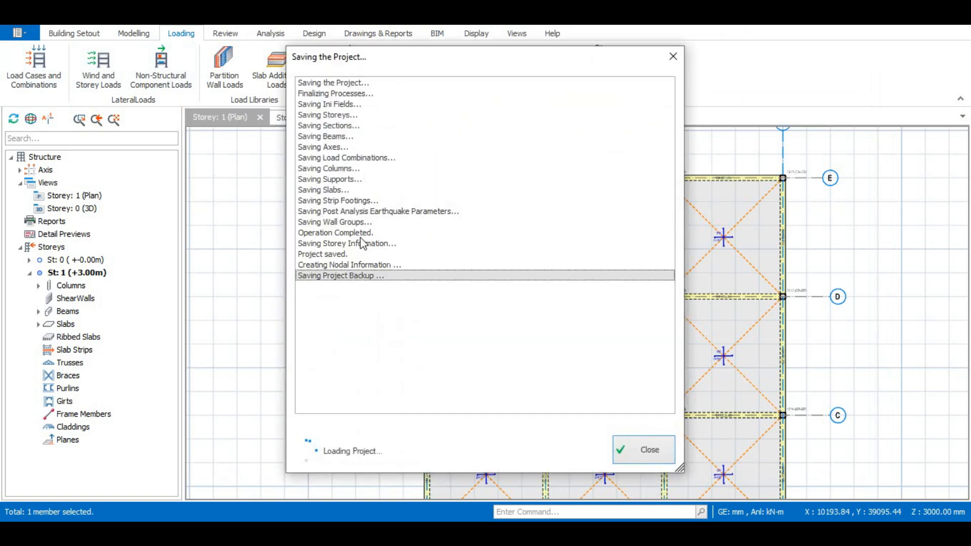
left_click(386, 65)
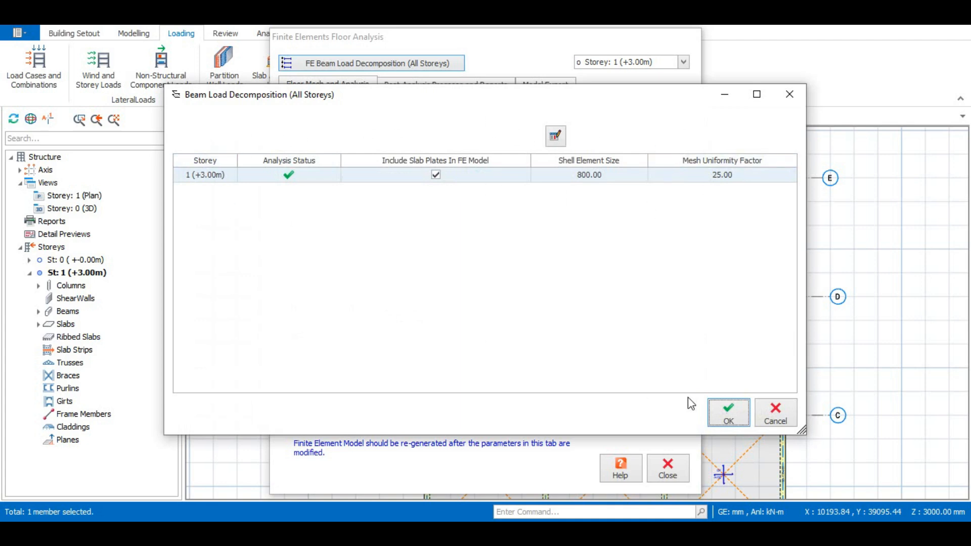
left_click(729, 412)
left_click(550, 337)
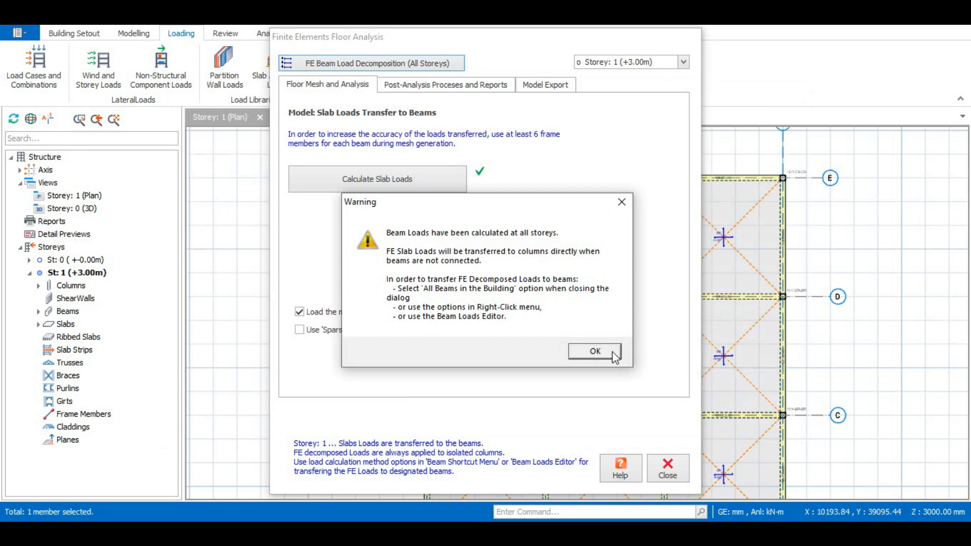
left_click(613, 353)
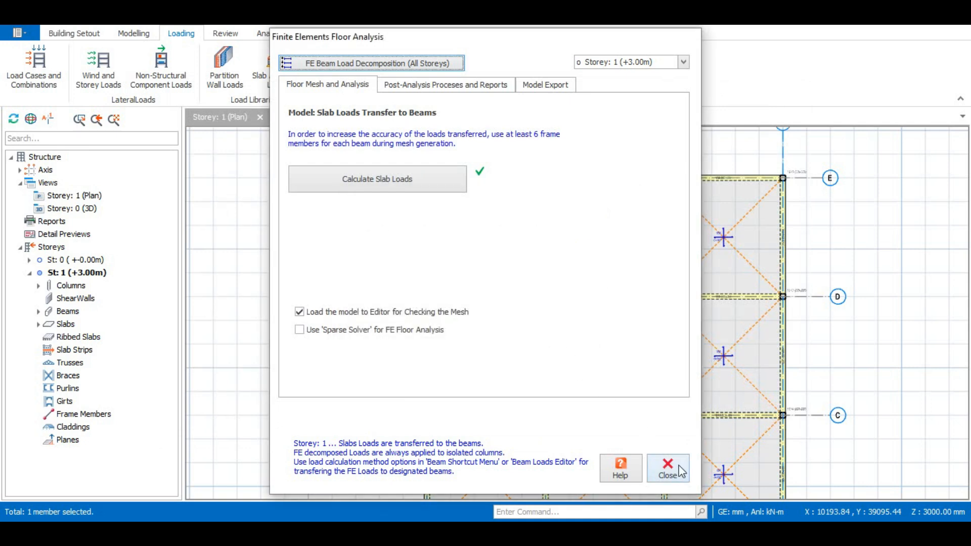
Close the floor analysis and apply the FE decomposed slab loads to all beams in the model.
left_click(667, 475)
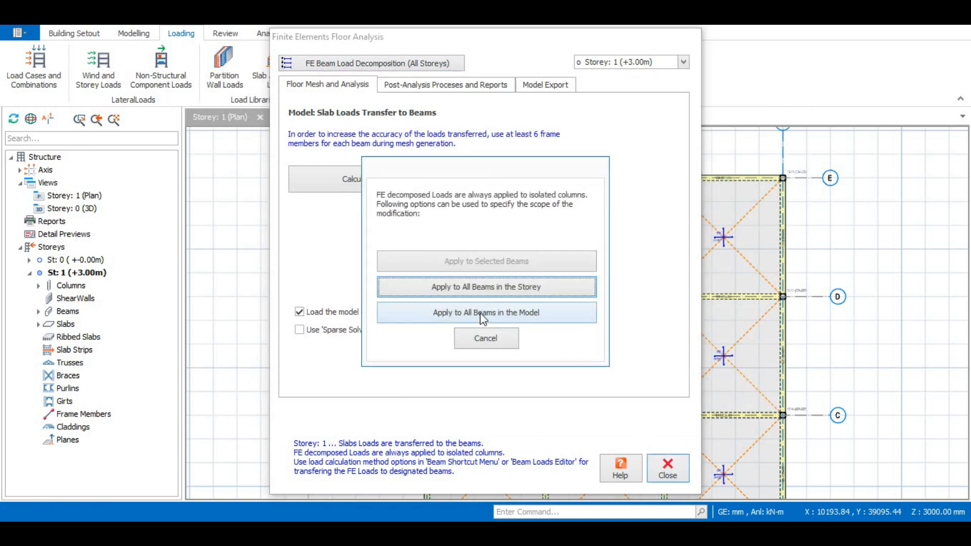
left_click(483, 312)
scroll(326, 179, "down", 3)
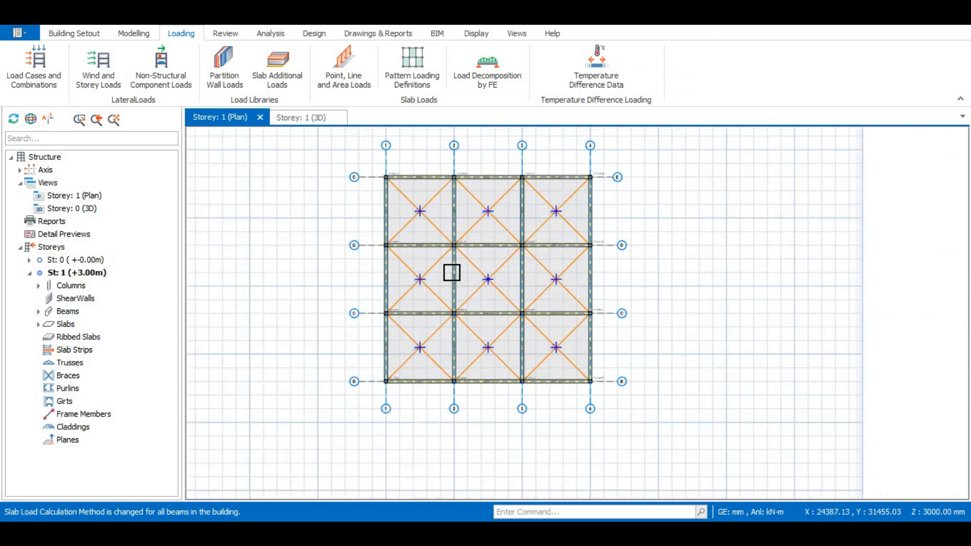
Open the building analysis materials and check which rebar diameters are enabled for concrete columns and concrete walls.
left_click(265, 34)
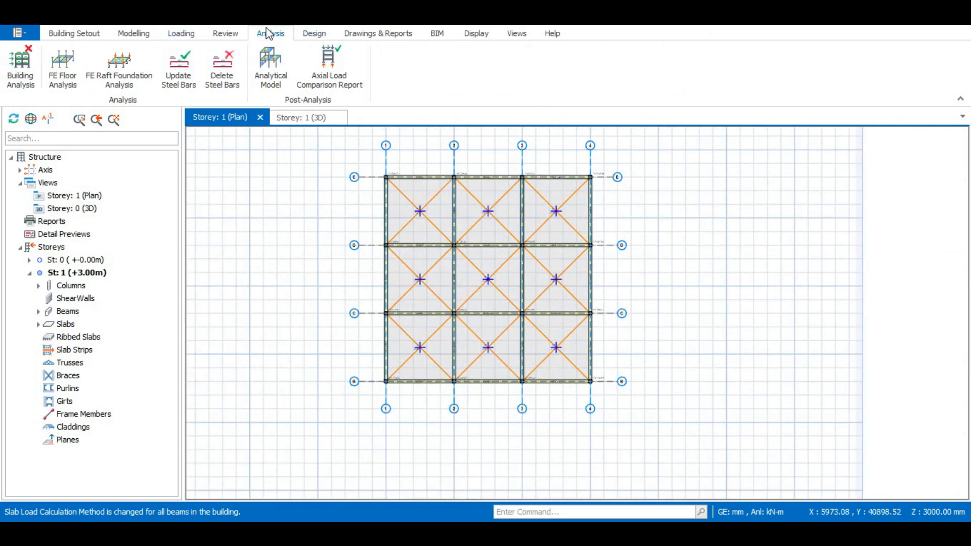
left_click(21, 71)
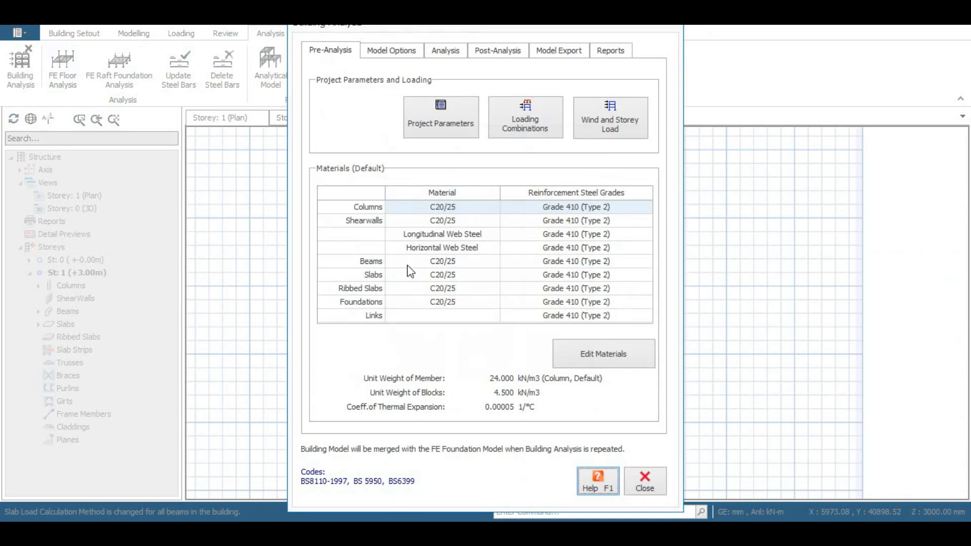
left_click(613, 356)
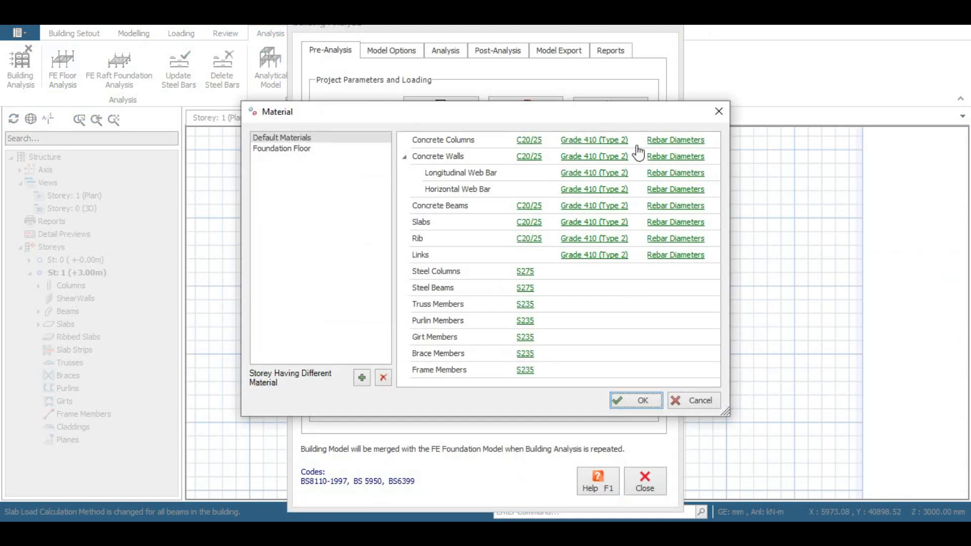
left_click(676, 141)
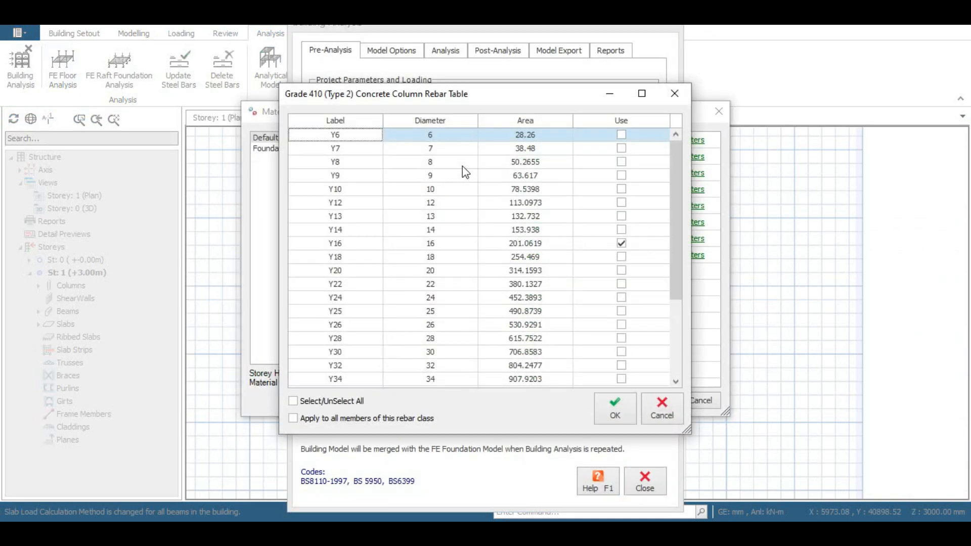
left_click(674, 93)
left_click(678, 159)
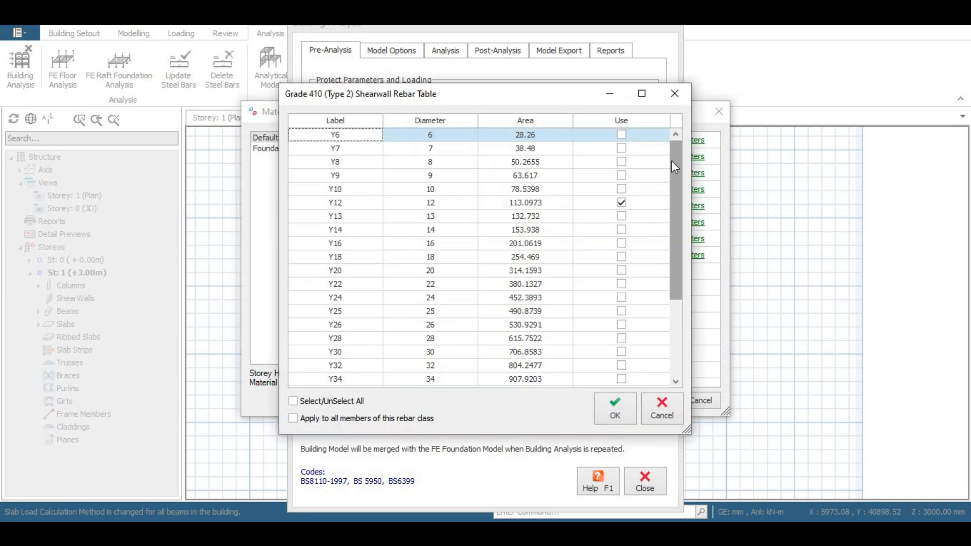
left_click(675, 93)
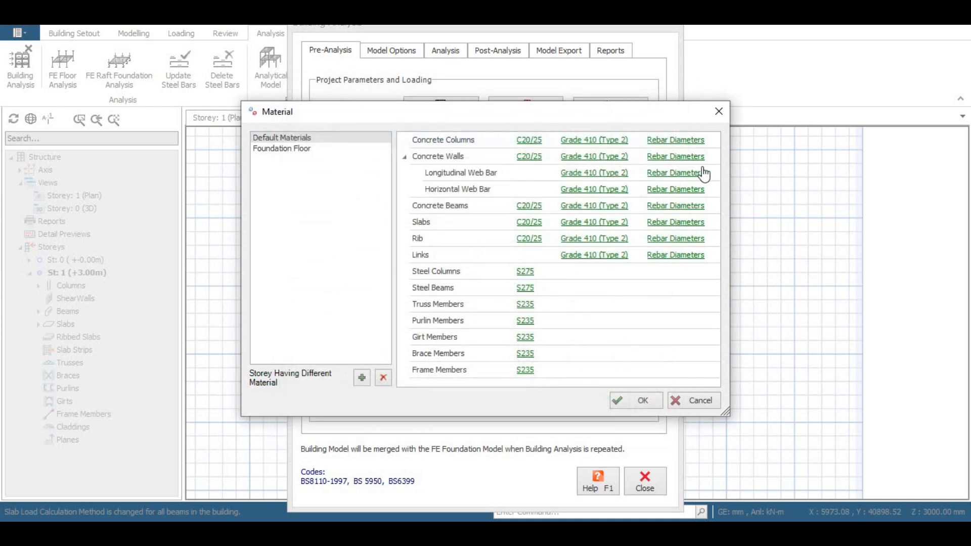
Check which rebar diameters are enabled for the wall longitudinal and horizontal web bars and for concrete beams.
left_click(677, 173)
left_click(652, 402)
left_click(678, 190)
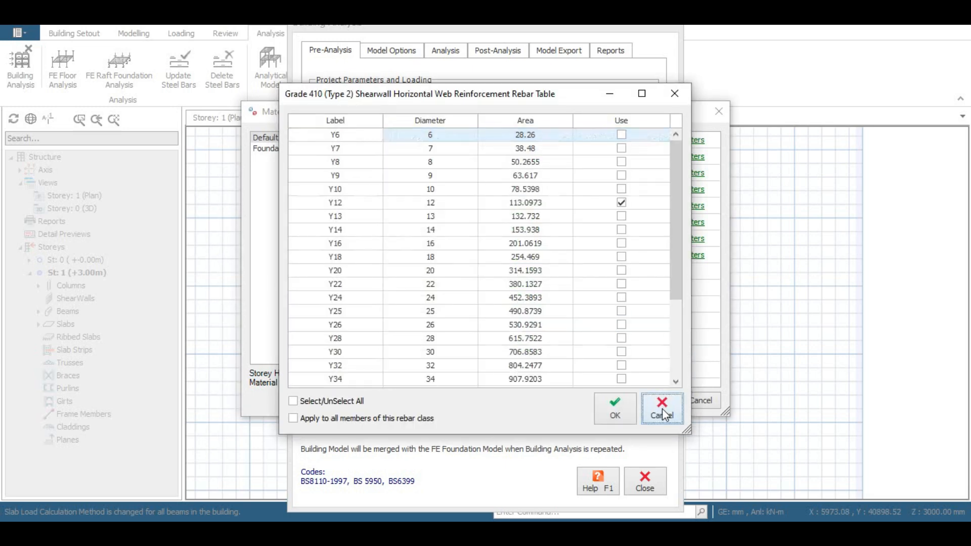
left_click(663, 415)
left_click(671, 206)
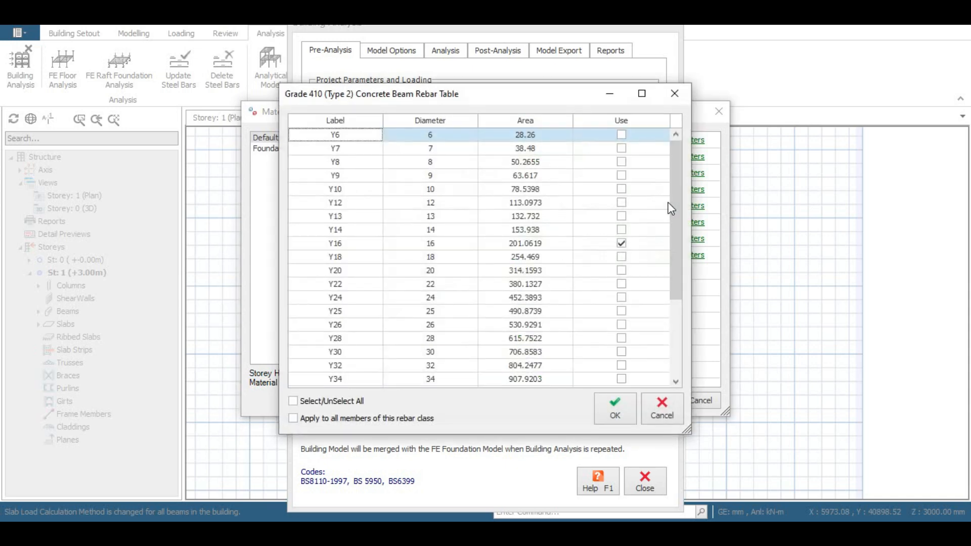
left_click(663, 414)
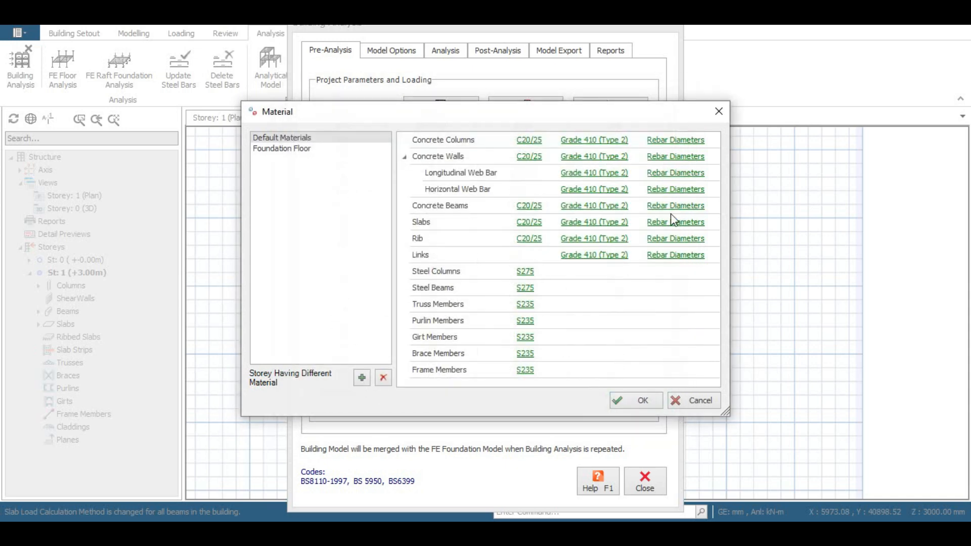
Check the enabled rebar diameters for slabs, ribs and links, and close the material settings.
left_click(672, 223)
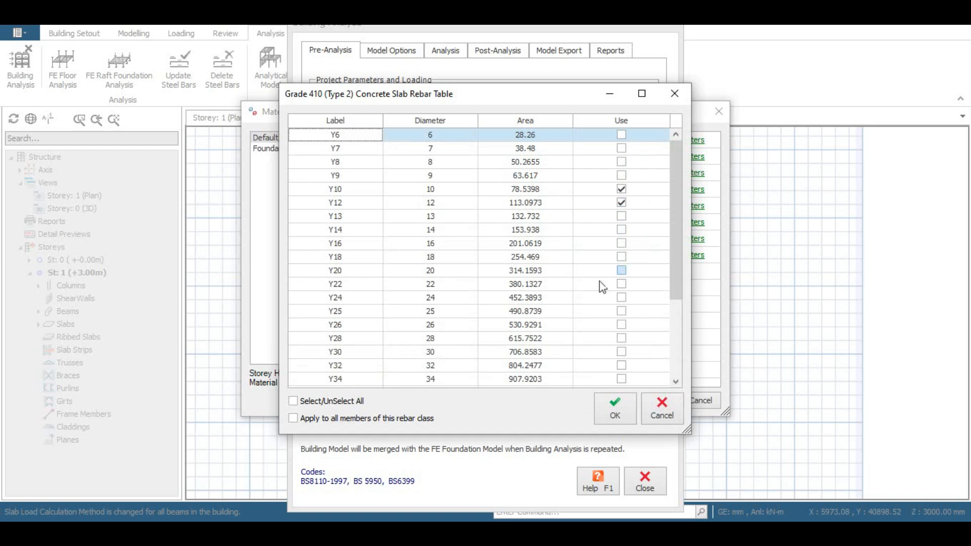
left_click(666, 406)
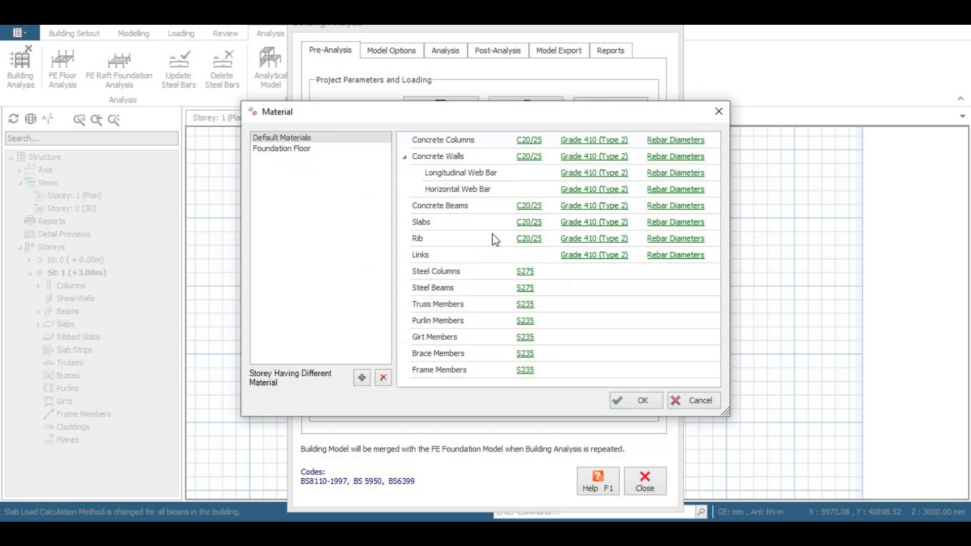
left_click(669, 243)
left_click(660, 411)
left_click(659, 256)
left_click(634, 420)
left_click(663, 398)
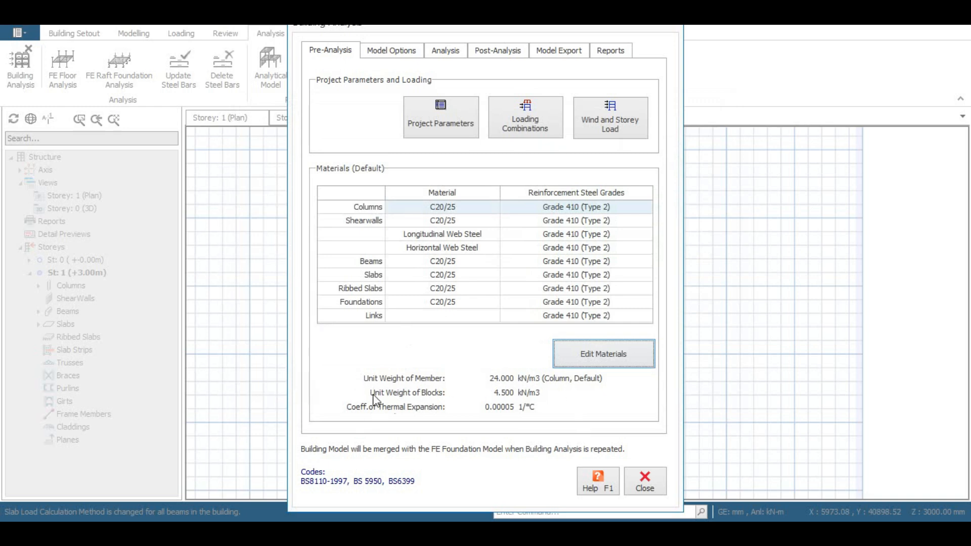
Review the building analysis model options for rigid zones, shear walls, slab diaphragm and meshing, and general settings.
left_click(420, 56)
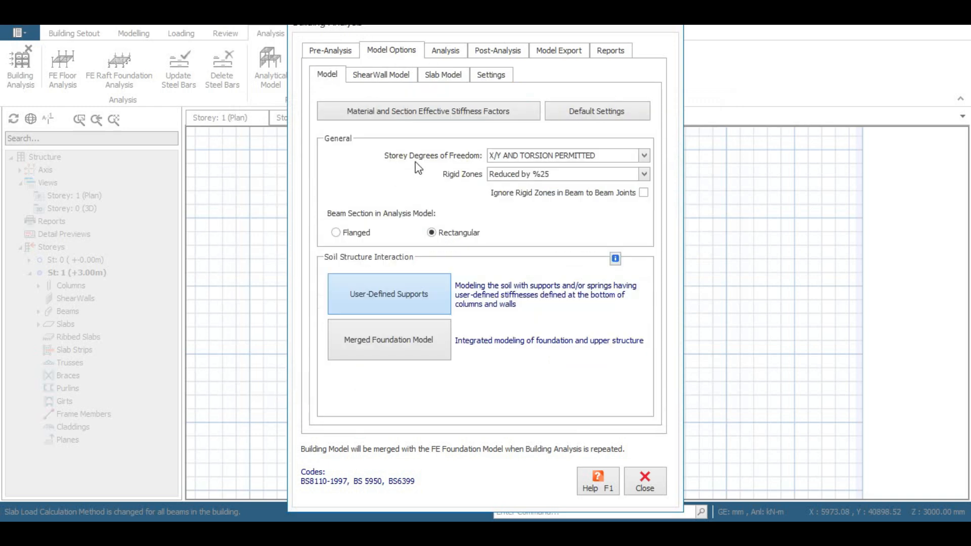
left_click(643, 174)
left_click(559, 113)
left_click(381, 75)
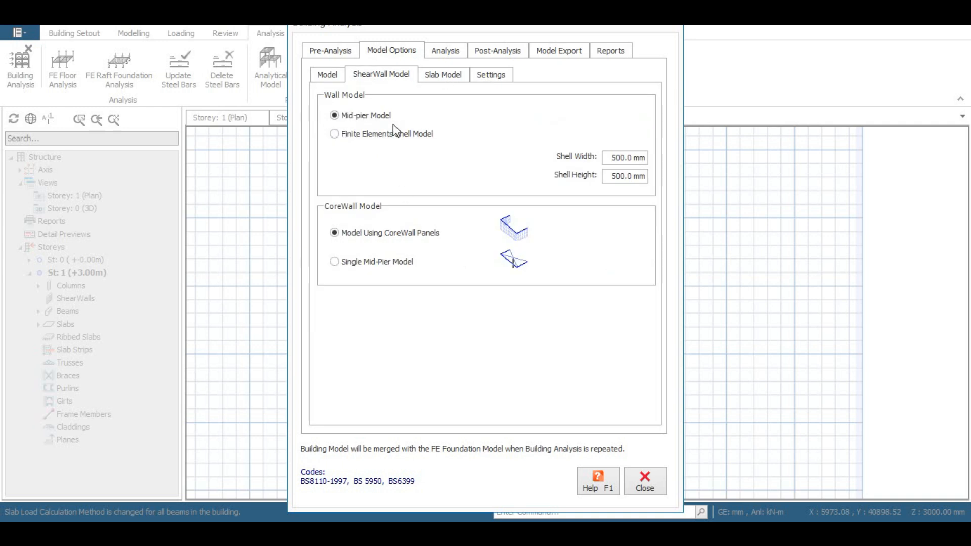
left_click(443, 74)
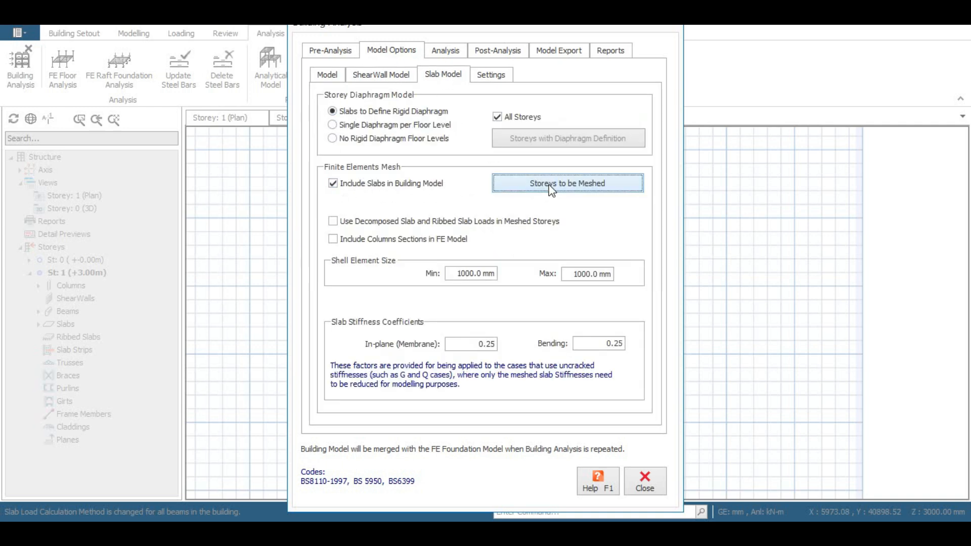
left_click(490, 74)
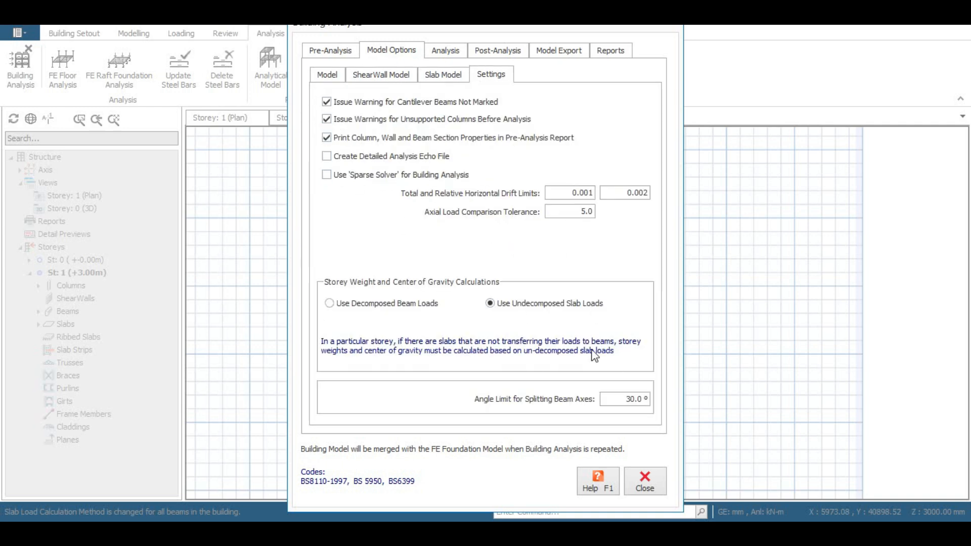
Run the building model check with all checks enabled for all storeys and close it.
left_click(440, 52)
left_click(486, 90)
left_click(550, 457)
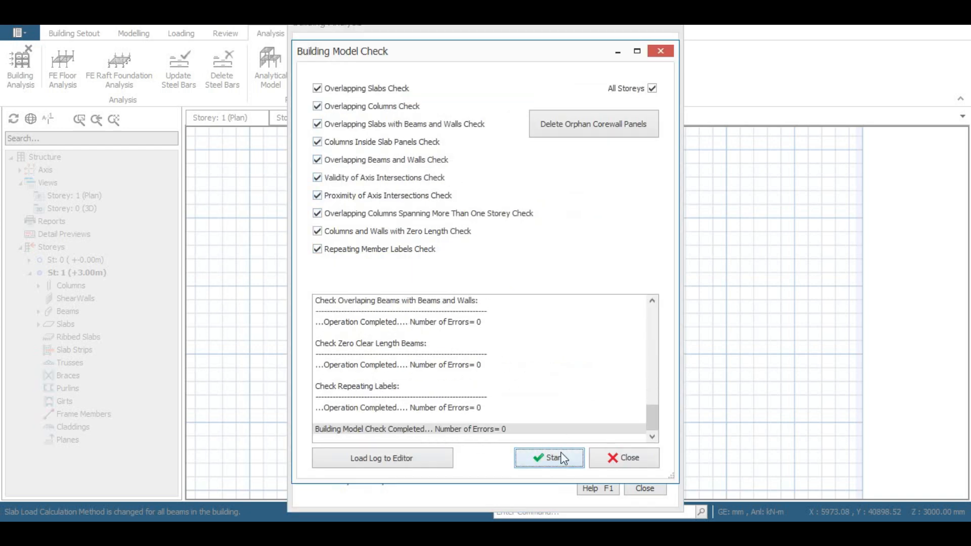
left_click(623, 457)
Run the building analysis with reinforcement design, generate the axial load comparison report and close the building analysis.
left_click(497, 155)
left_click(363, 231)
left_click(540, 334)
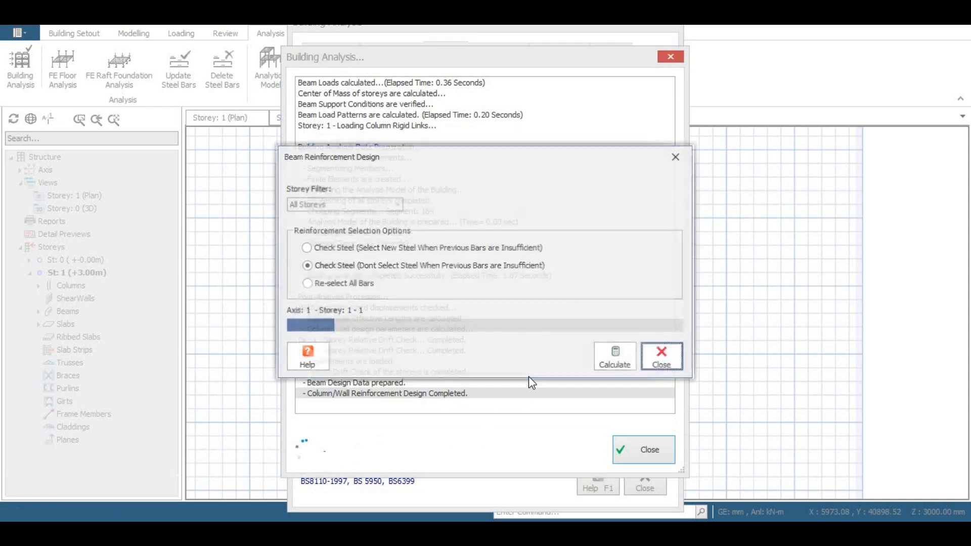
left_click(630, 446)
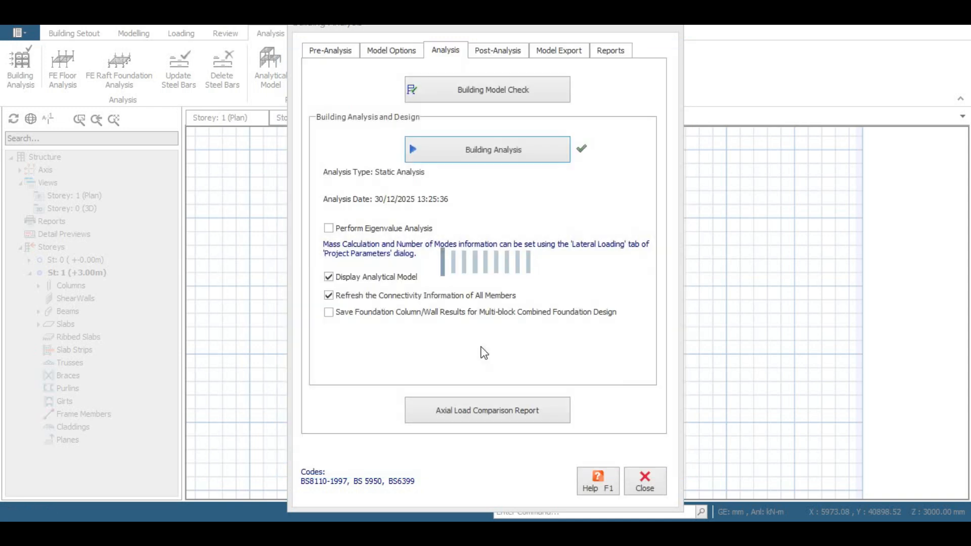
left_click(494, 411)
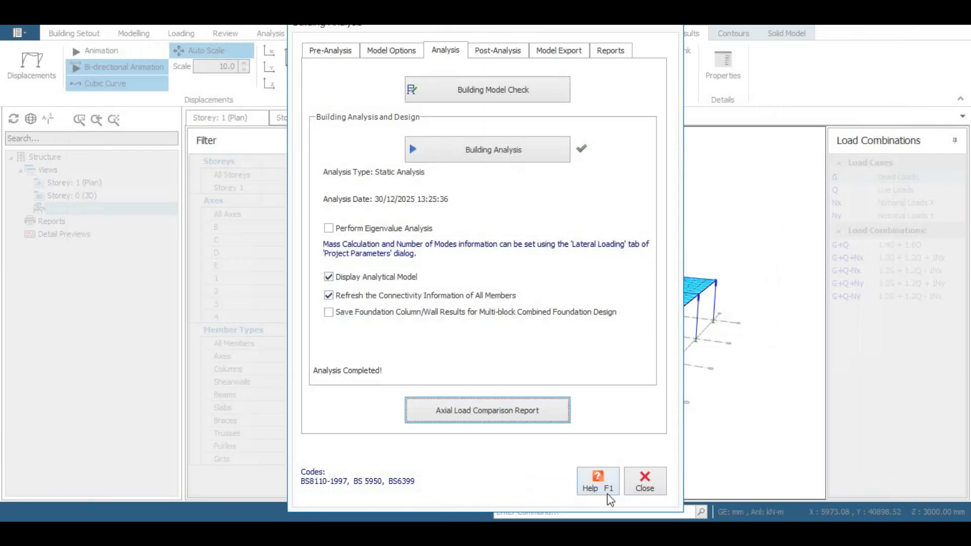
left_click(643, 482)
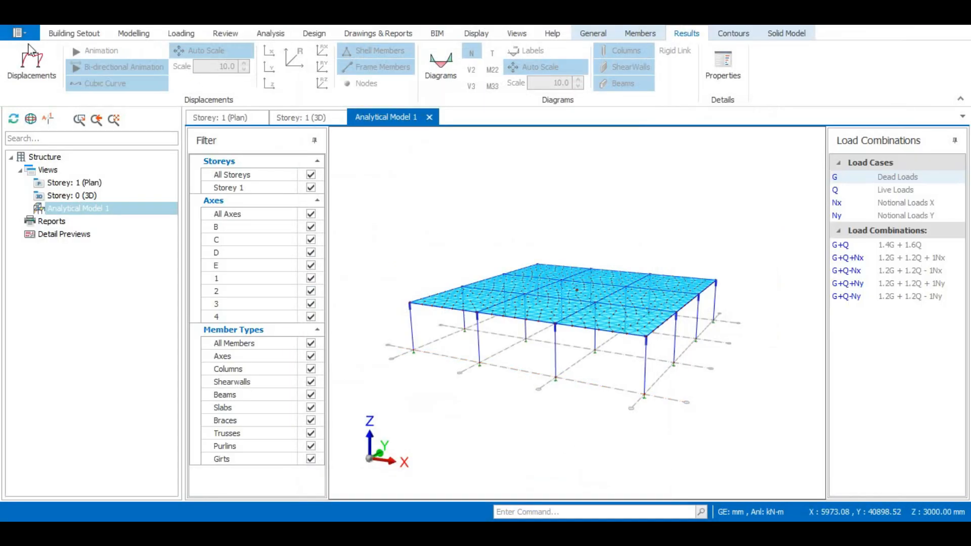
Animate the analytical model's displacements and view them for the dead, live and notional X load cases and the G+Q combination.
left_click(32, 66)
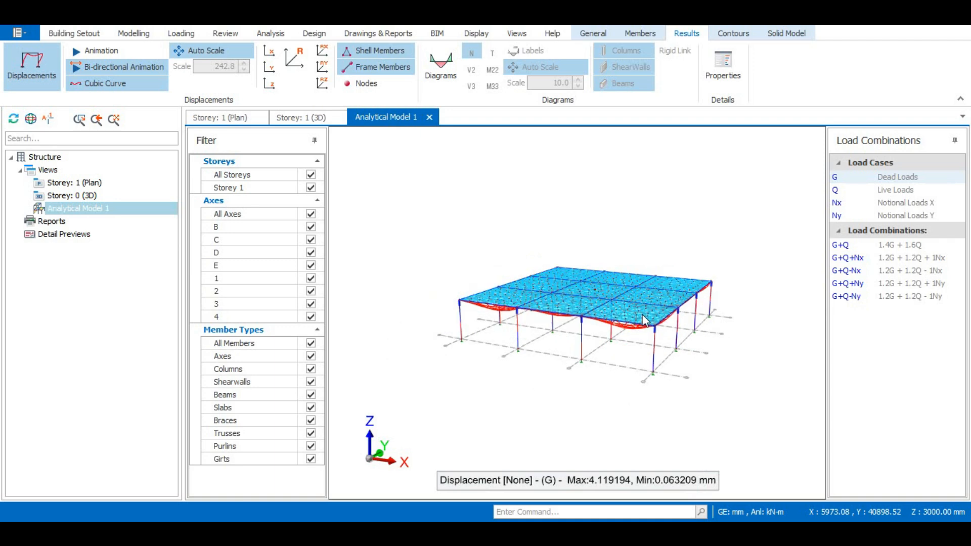
left_click(91, 52)
left_click(878, 190)
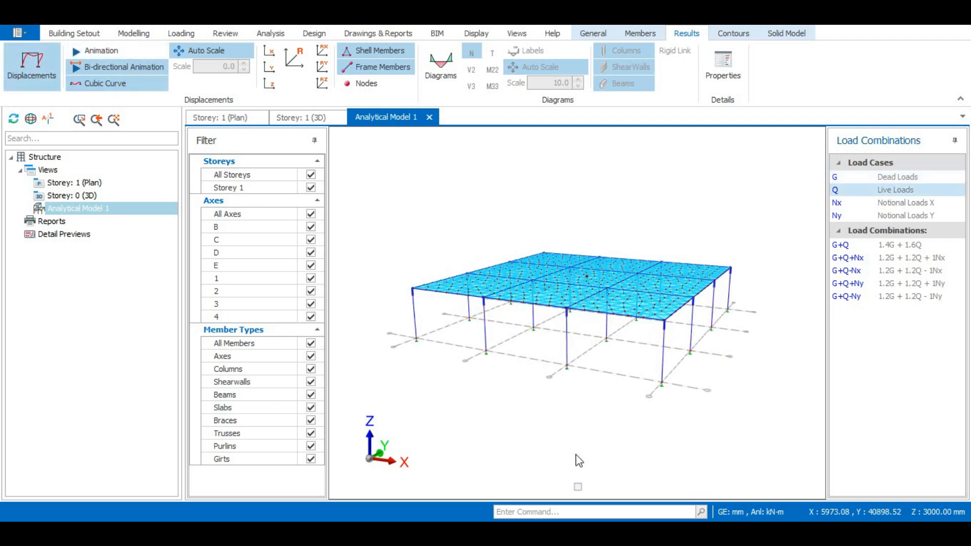
left_click(92, 53)
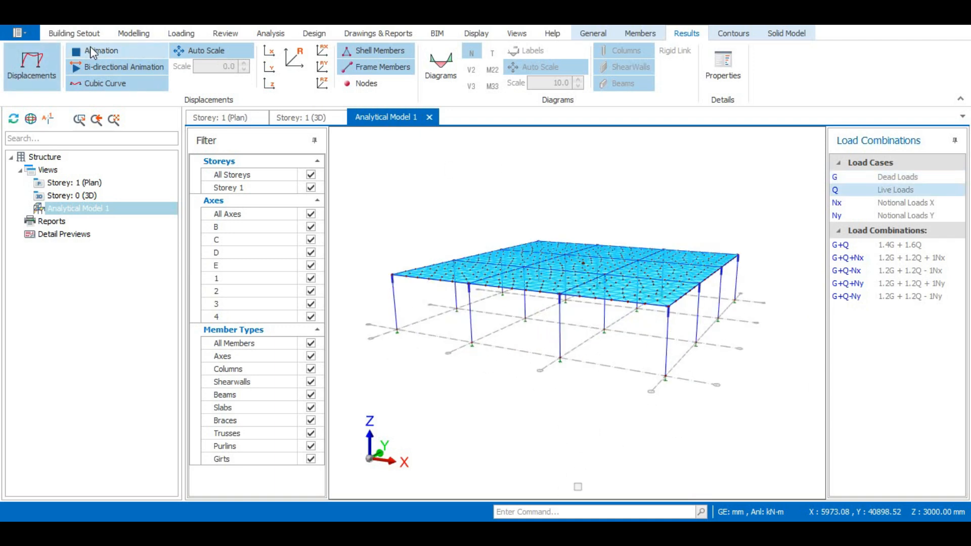
left_click(836, 204)
left_click(898, 245)
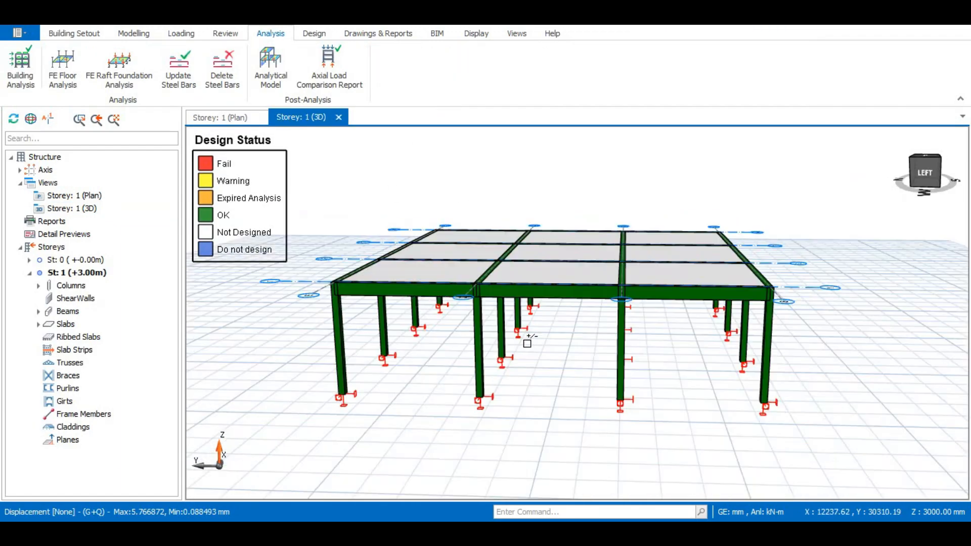
Inspect the frame's design status in 3D and set both the plan and 3D views to foundation storey St: 0.
scroll(570, 372, "down", 2)
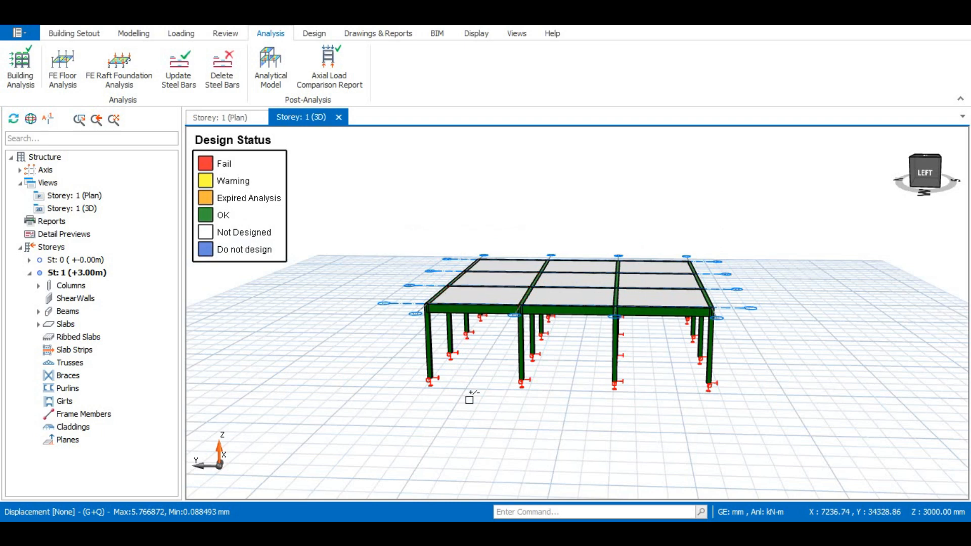
left_click(234, 118)
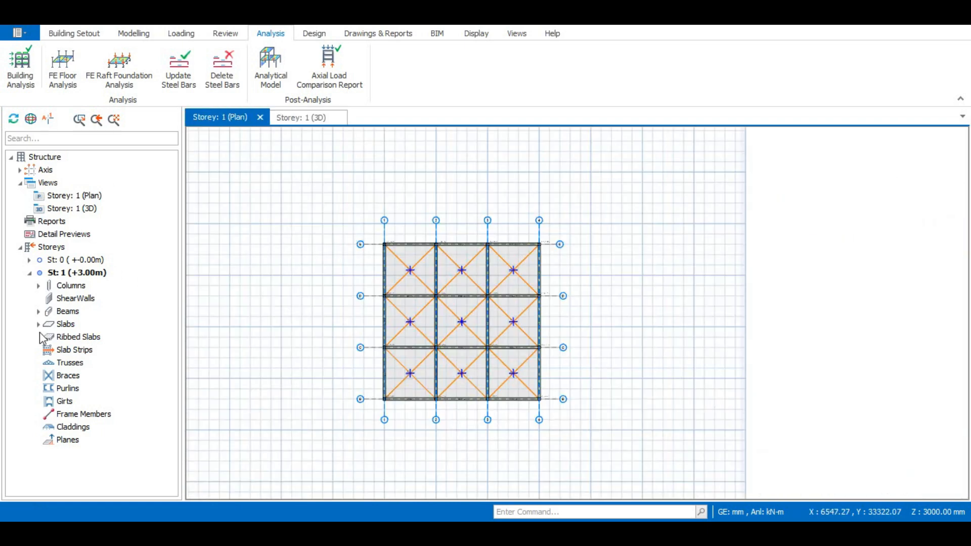
double_click(76, 259)
scroll(434, 249, "up", 4)
scroll(488, 197, "down", 1)
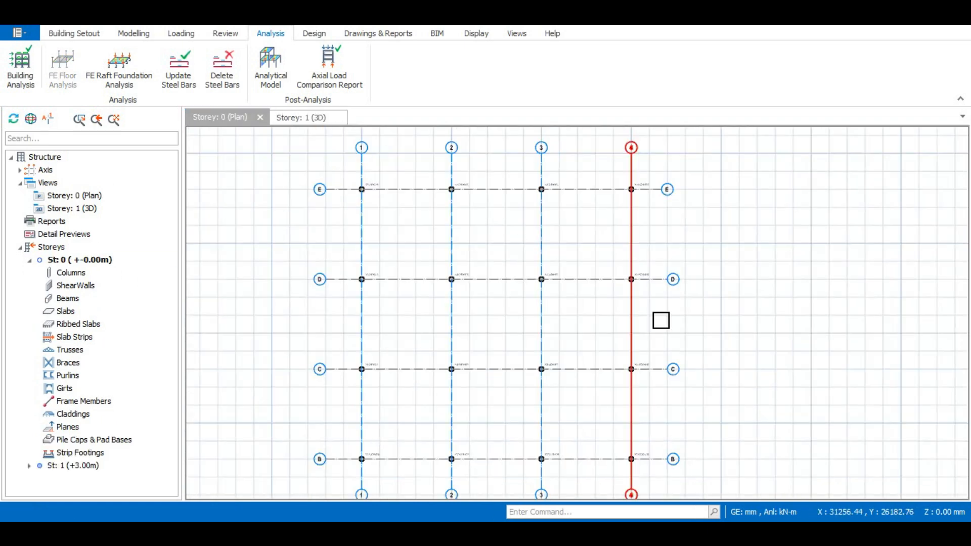
left_click(300, 118)
double_click(76, 259)
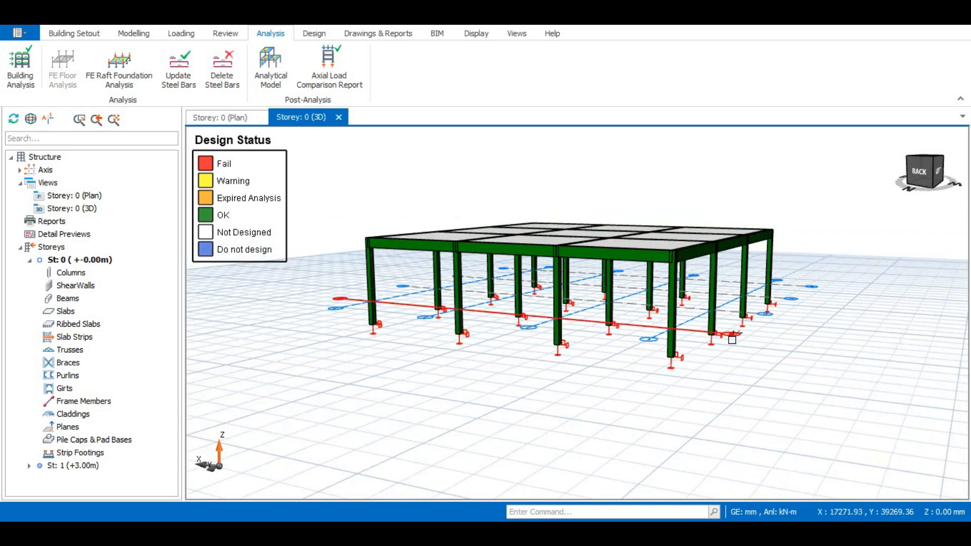
left_click(228, 117)
Insert 450 x 300 mm foundation beams with zero eccentricity along perimeter axes E, 4 and B on storey 0.
left_click(134, 33)
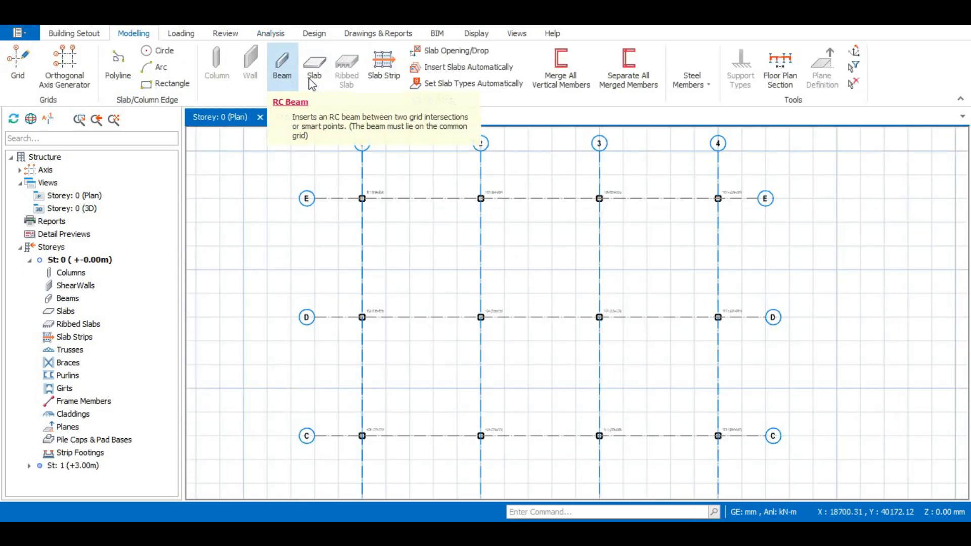
left_click(284, 65)
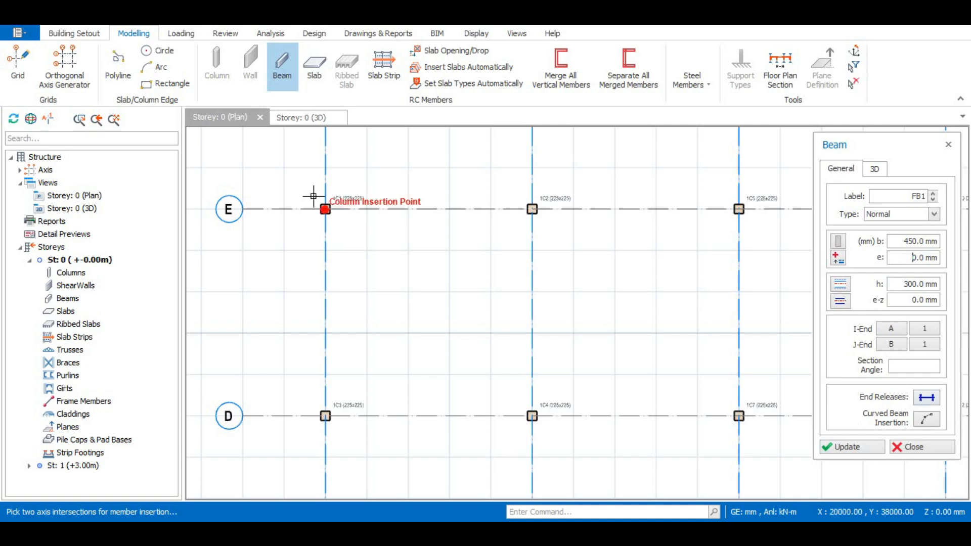
left_click(325, 209)
scroll(728, 199, "up", 3)
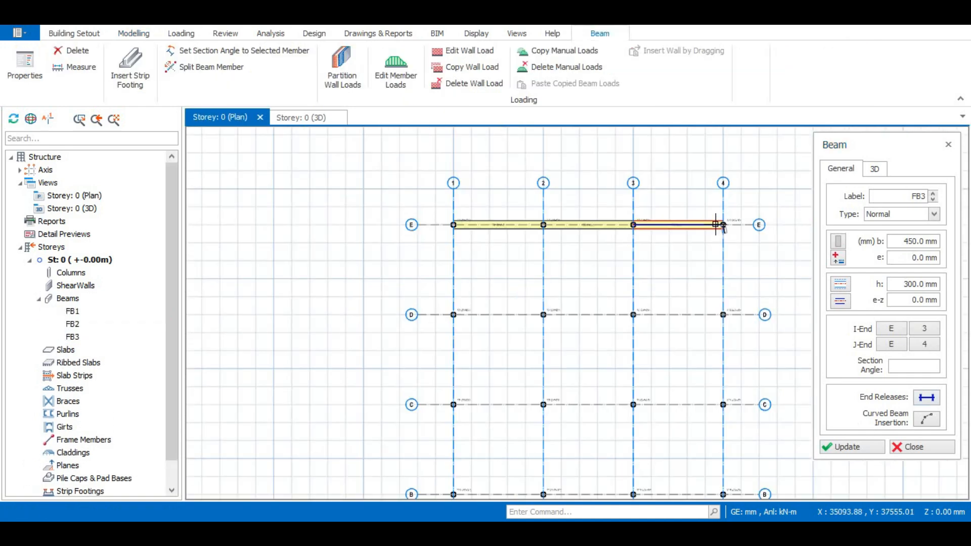
scroll(737, 184, "up", 3)
scroll(650, 288, "down", 3)
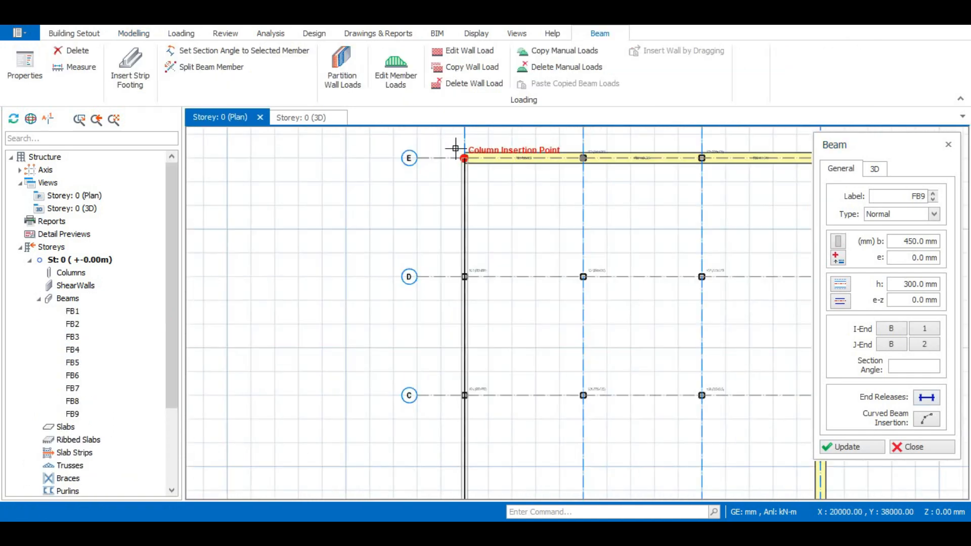
Insert the remaining perimeter foundation beams along axis 1 between axes E and B.
left_click(463, 156)
left_click(461, 271)
scroll(448, 247, "down", 2)
scroll(449, 247, "up", 3)
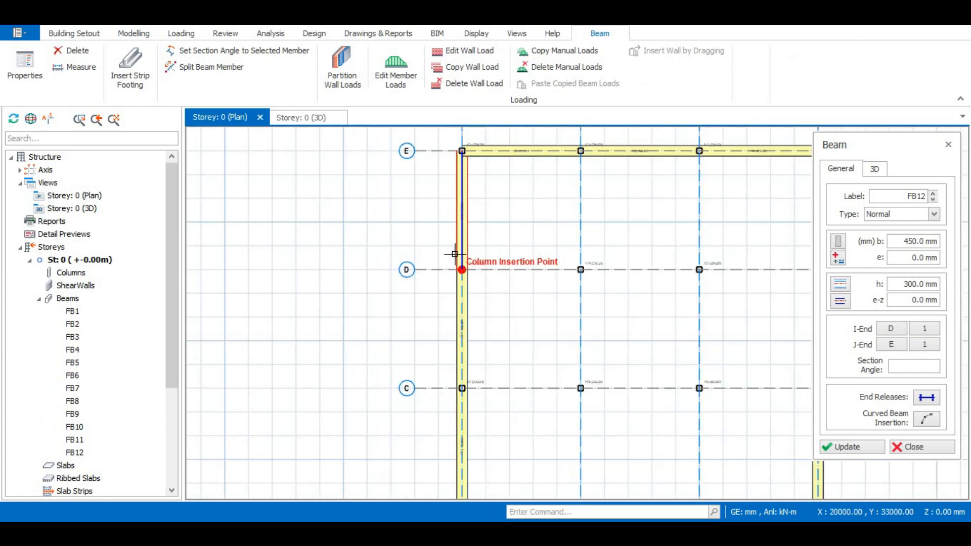
Insert the interior foundation beams along axes D and C from axis 1 to axis 4.
left_click(422, 250)
scroll(531, 257, "down", 3)
left_click(753, 262)
left_click(490, 358)
left_click(759, 357)
Insert the interior foundation beams along axes 2 and 3 from axis E to axis B.
left_click(581, 178)
left_click(581, 447)
left_click(670, 177)
left_click(670, 447)
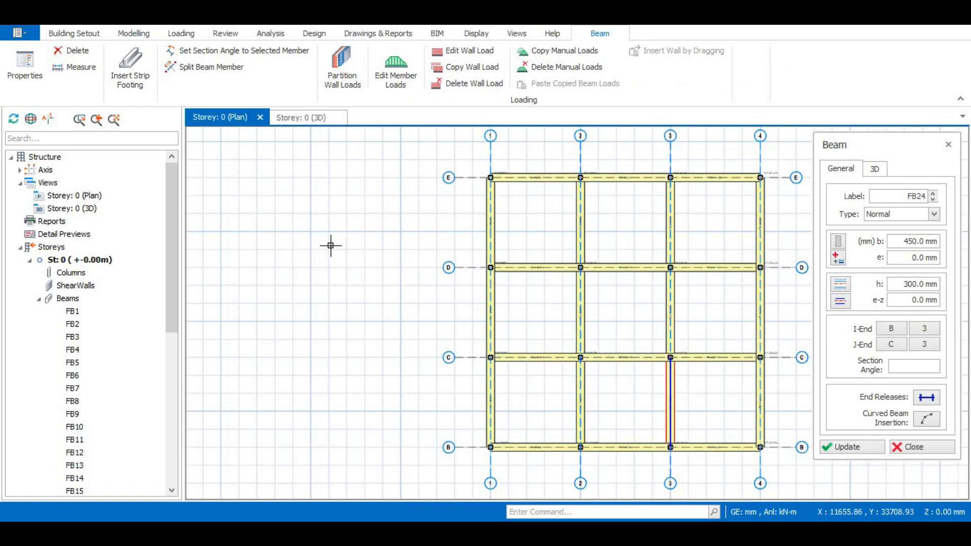
Examine the foundation beam grid and its corner connections on the storey 0 plan and leave beam insertion.
scroll(381, 177, "up", 5)
scroll(359, 194, "down", 5)
scroll(609, 201, "up", 2)
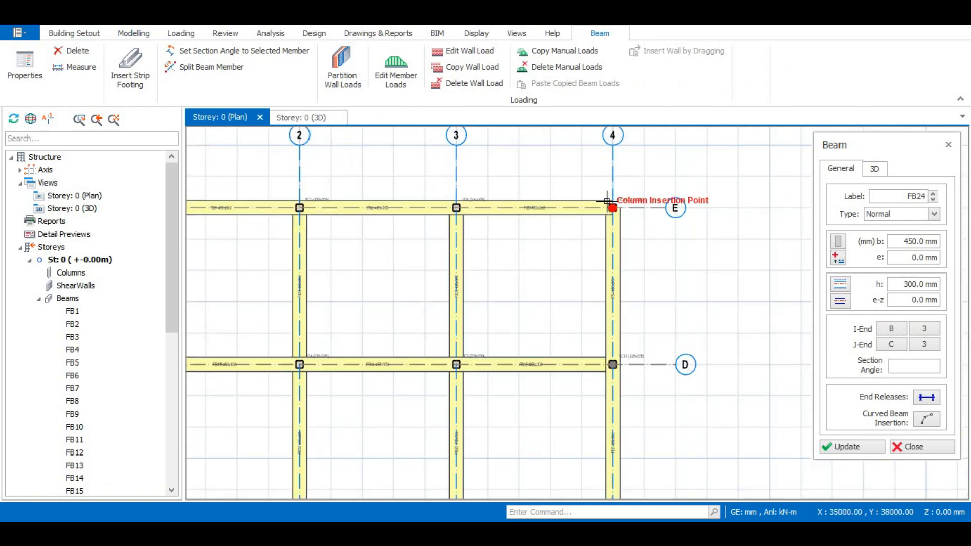
scroll(609, 201, "down", 2)
scroll(436, 377, "up", 4)
scroll(520, 357, "down", 5)
scroll(329, 226, "up", 6)
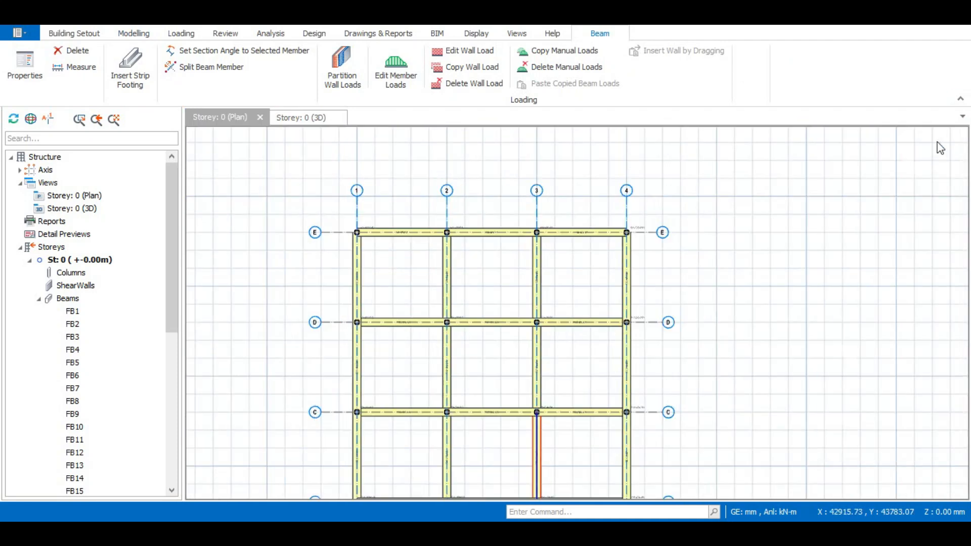
scroll(396, 266, "down", 6)
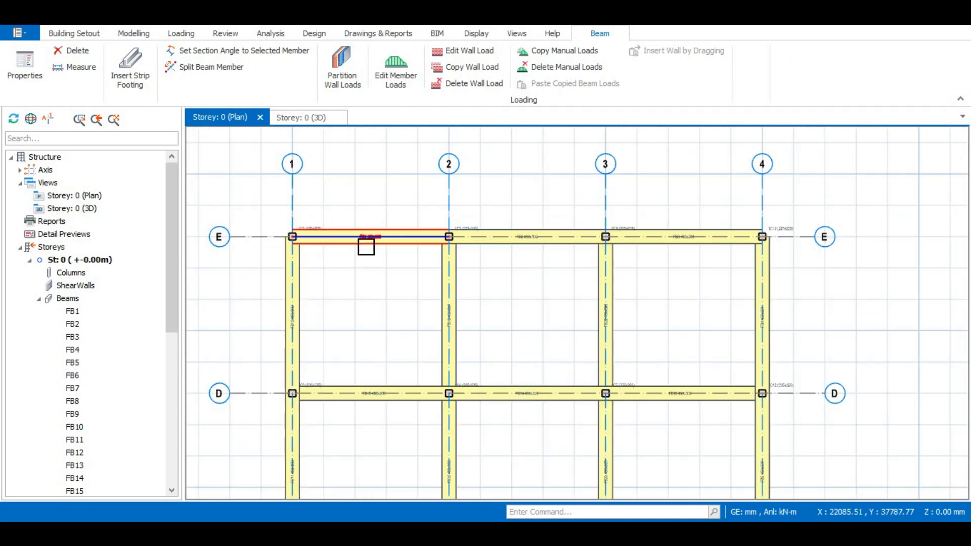
Select the three foundation beams along axis E between axes 1 and 4 and open strip footing insertion for them.
left_click(366, 238)
left_click(551, 238)
left_click(687, 242)
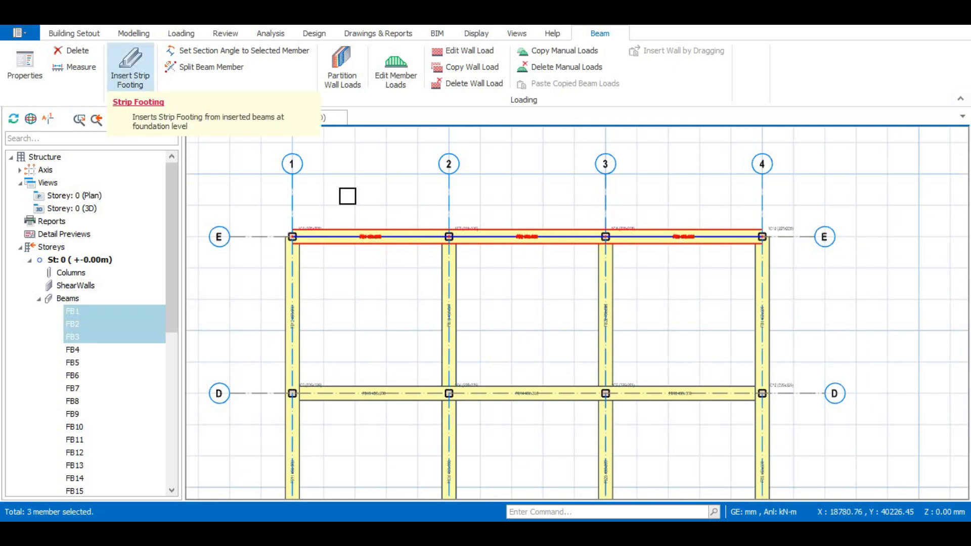
right_click(383, 241)
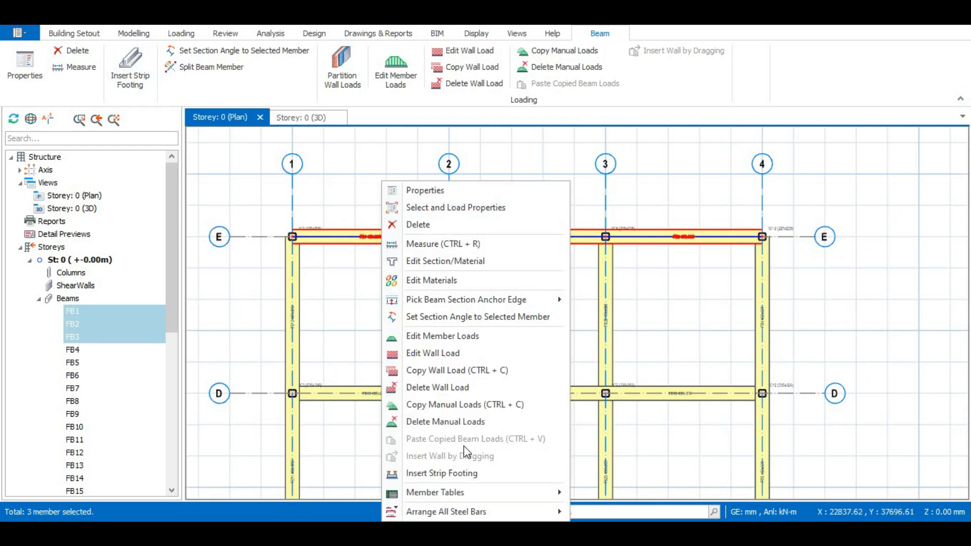
left_click(445, 473)
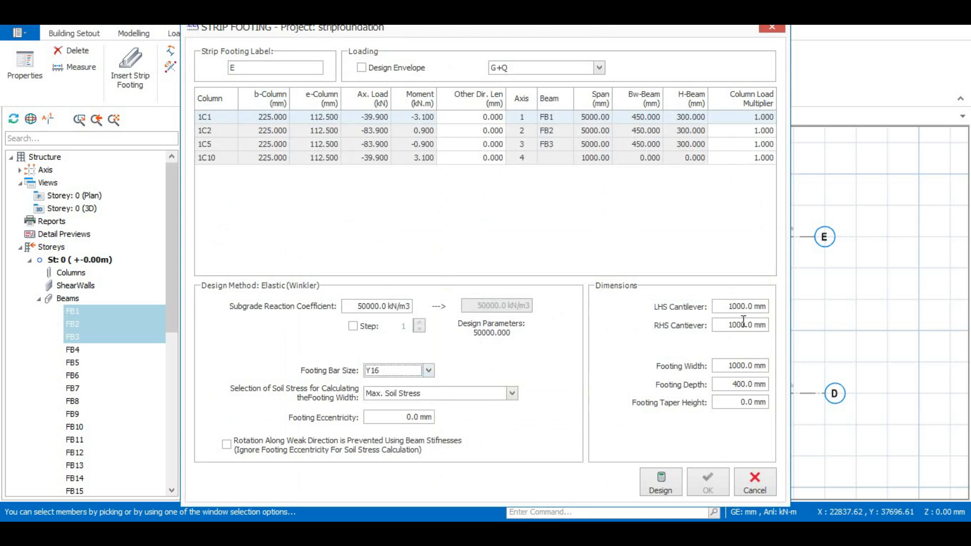
Set both cantilevers to 450 mm and the footing depth to 300 mm, run the axis E strip footing design and accept it.
left_click(742, 305)
left_click_drag(625, 31, 502, 31)
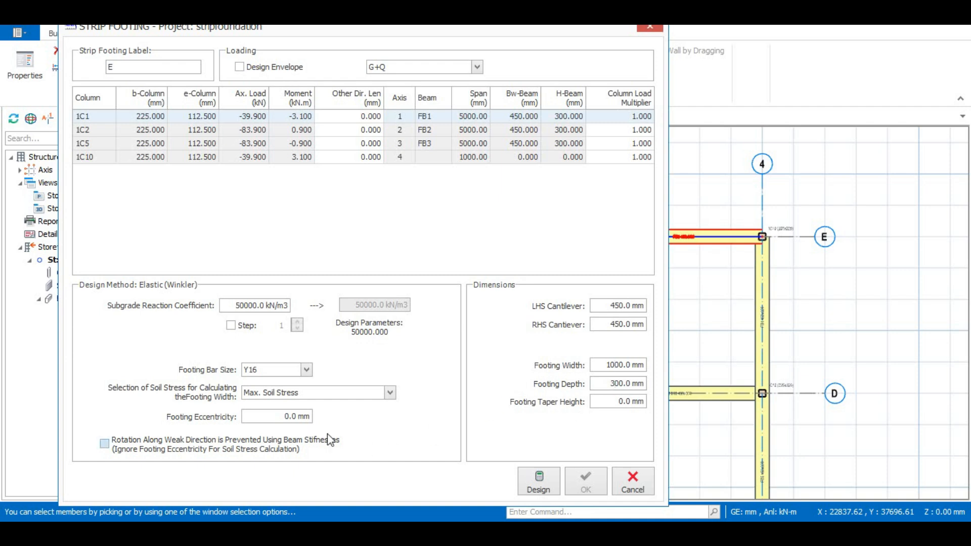
left_click(540, 484)
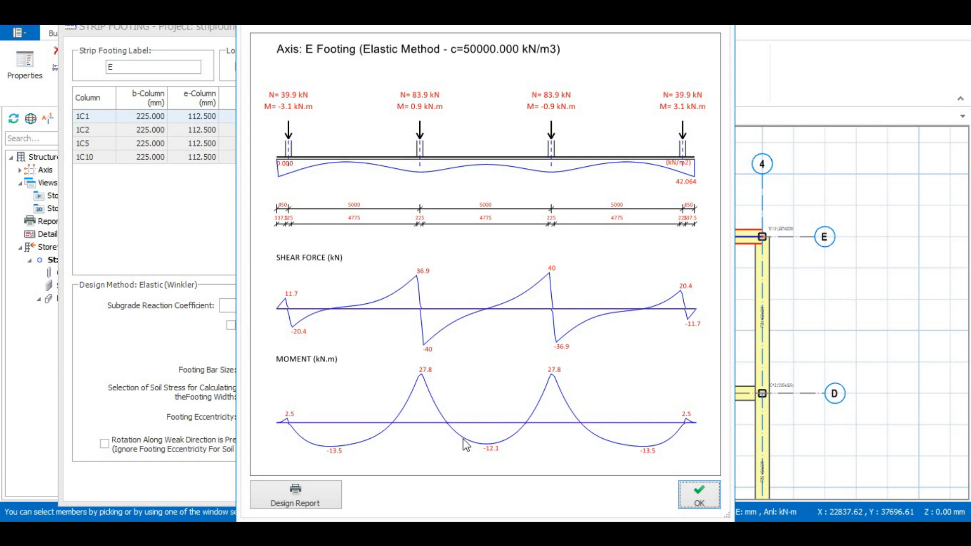
left_click(707, 497)
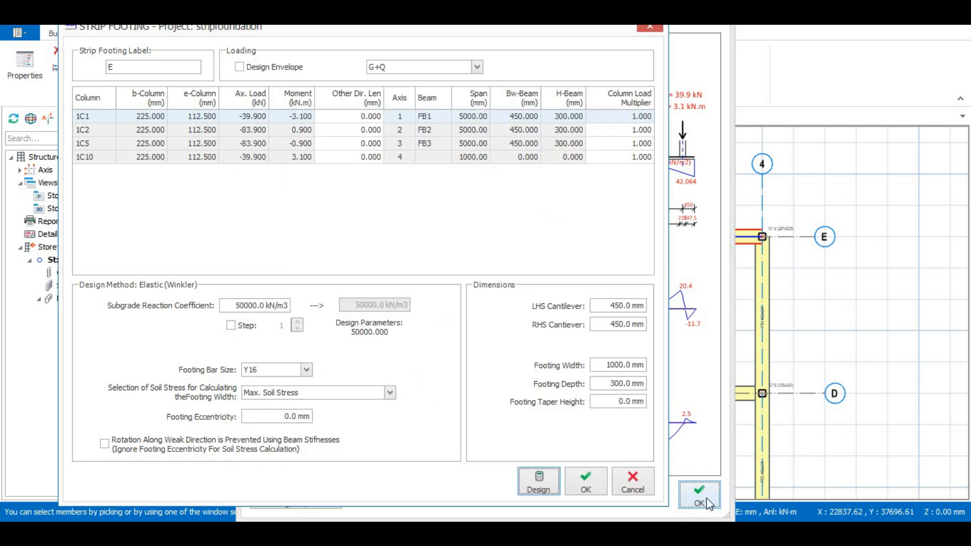
left_click(585, 486)
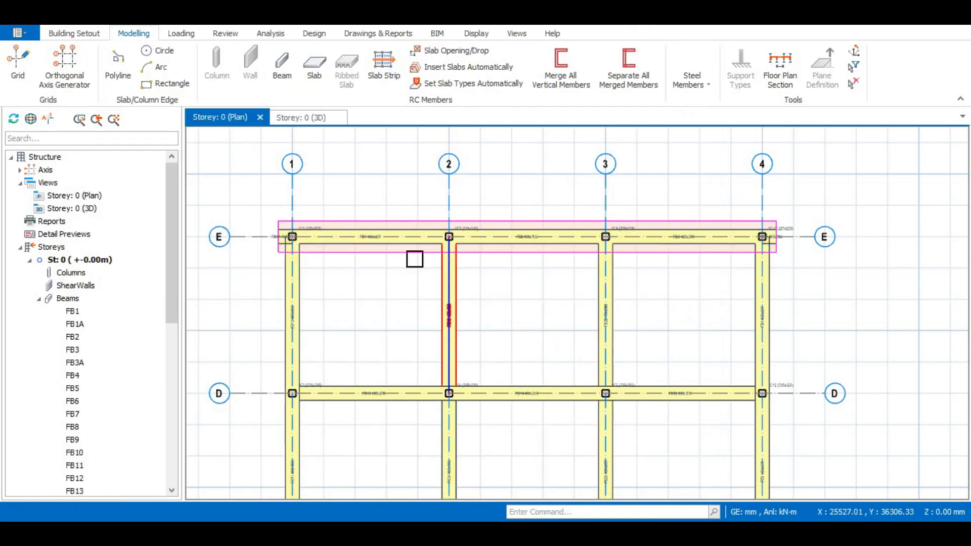
In the 3D view, select all storey 0 foundation beams from FB1 to FB24 and open their section summary table.
left_click(306, 121)
mouse_move(505, 399)
middle_mouse_down()
mouse_move(435, 405)
mouse_move(483, 356)
mouse_move(444, 340)
mouse_move(506, 364)
mouse_move(474, 361)
mouse_move(459, 331)
mouse_move(364, 345)
middle_mouse_up()
scroll(423, 310, "up", 2)
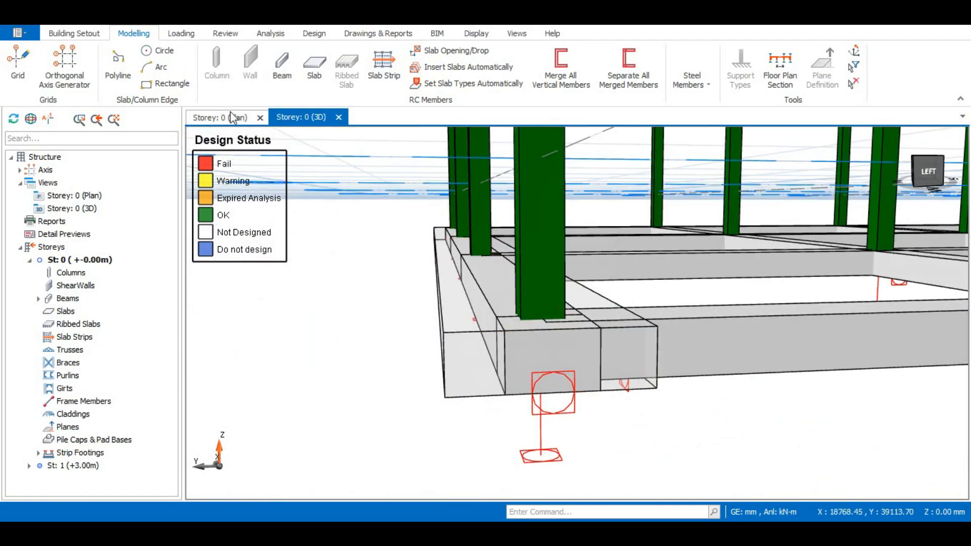
middle_click_drag(457, 303, 525, 415)
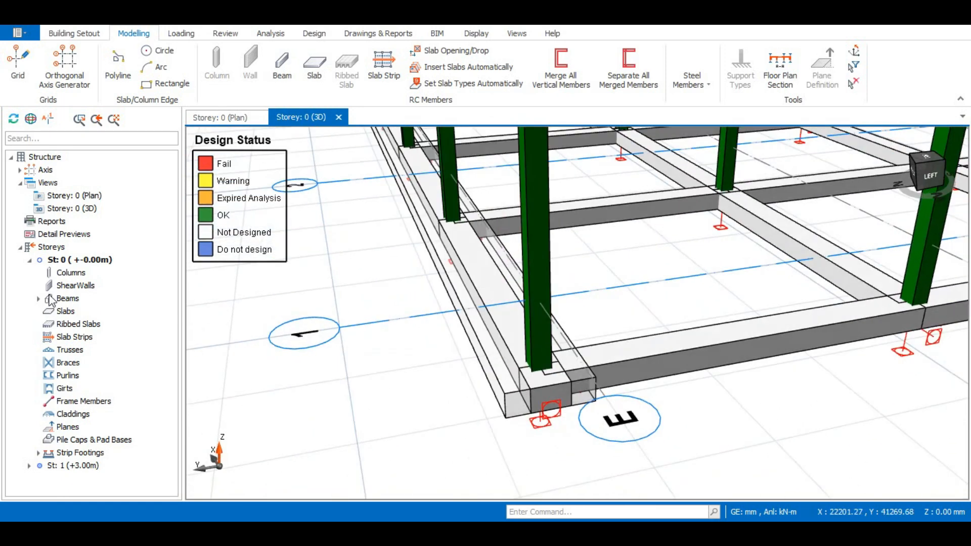
left_click(63, 300)
left_click(39, 299)
left_click(66, 312)
scroll(81, 324, "down", 9)
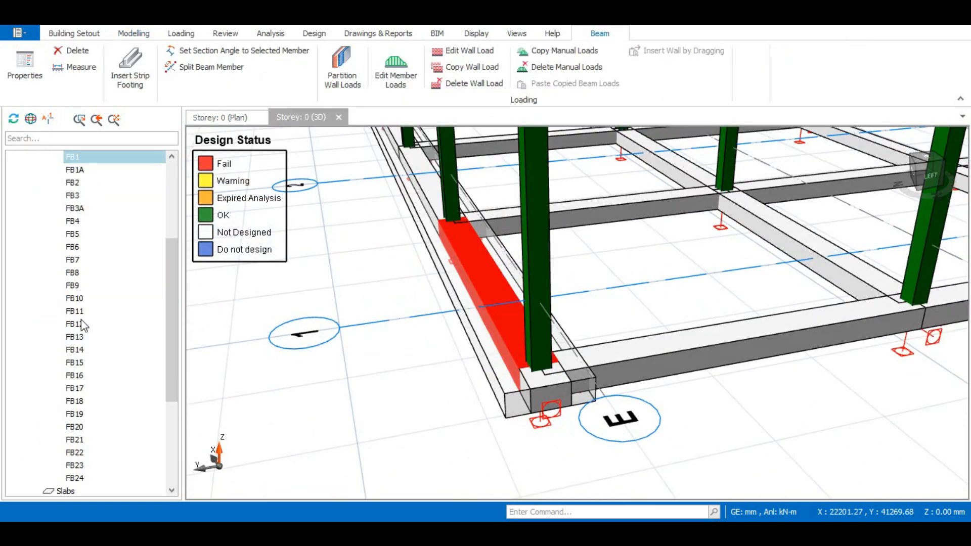
left_click(81, 311)
scroll(86, 304, "up", 1)
scroll(92, 286, "up", 7)
left_click(80, 313)
scroll(87, 310, "down", 7)
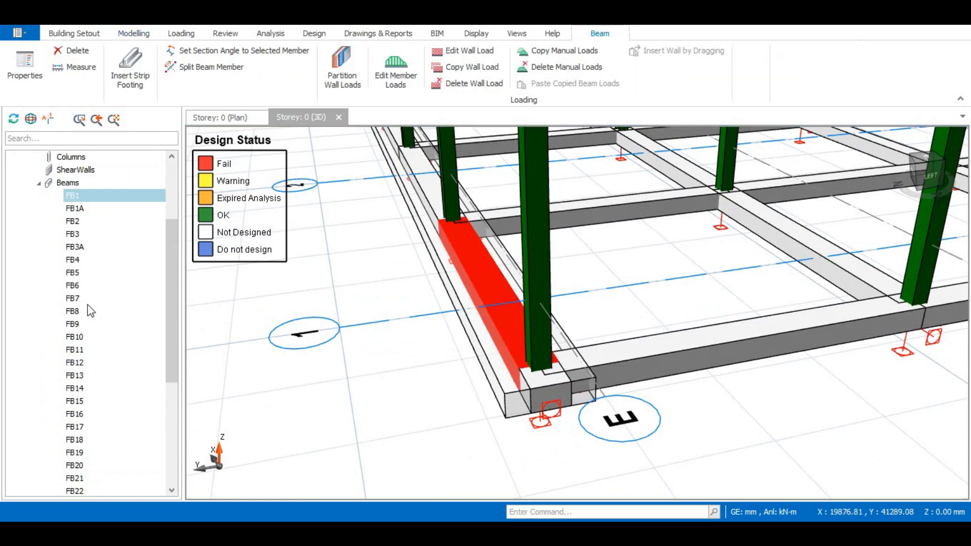
left_click(80, 323, "shift")
right_click(101, 235)
left_click(126, 207)
Set the width bw of all storey 0 foundation beams to 300 mm in the summary table.
left_click(136, 140)
left_click(267, 119)
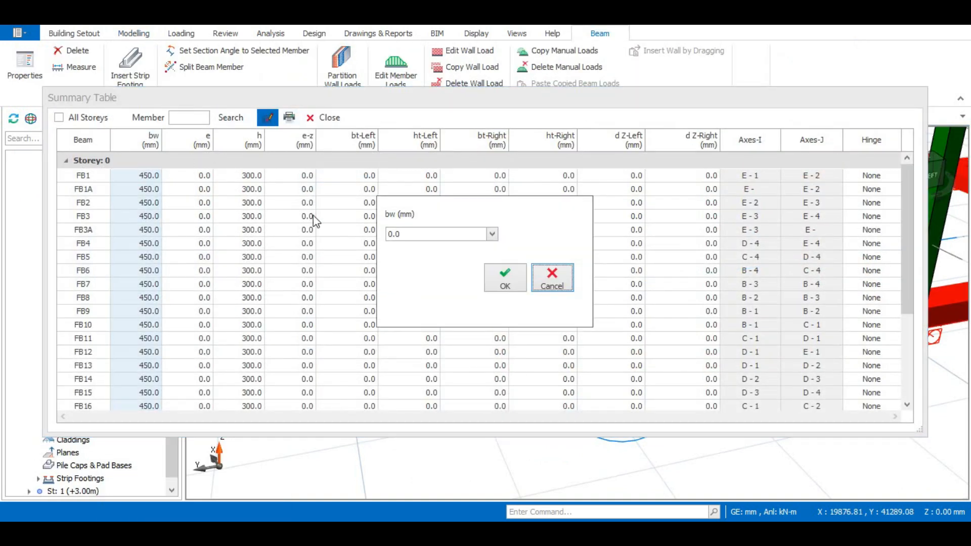
left_click(491, 234)
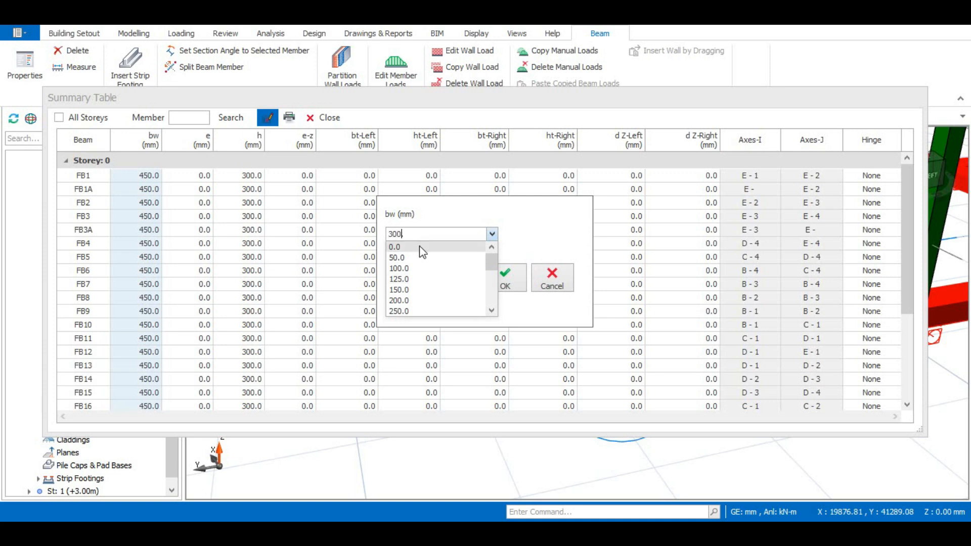
type("300")
left_click(504, 279)
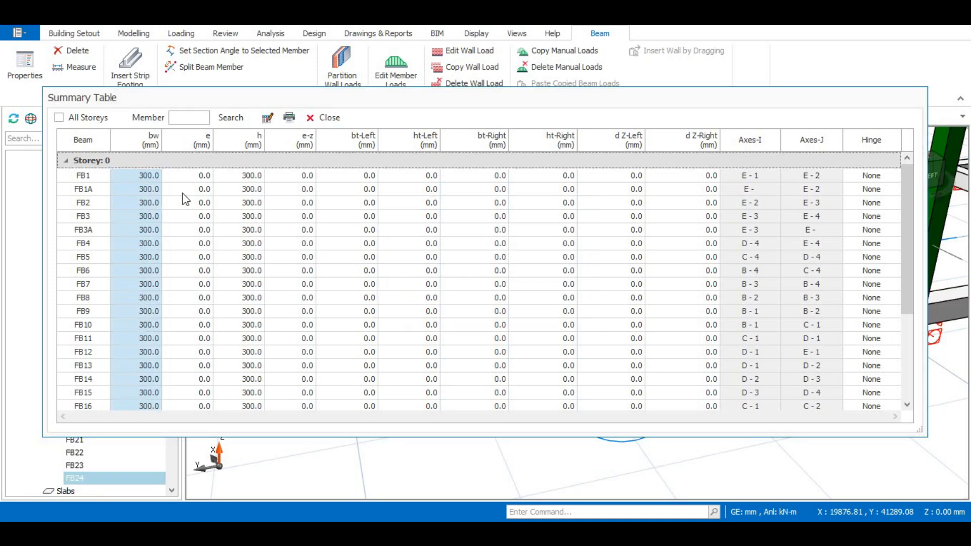
Set the height h of all storey 0 foundation beams to 450 mm and close the summary table.
left_click(262, 147)
left_click(267, 119)
left_click(492, 234)
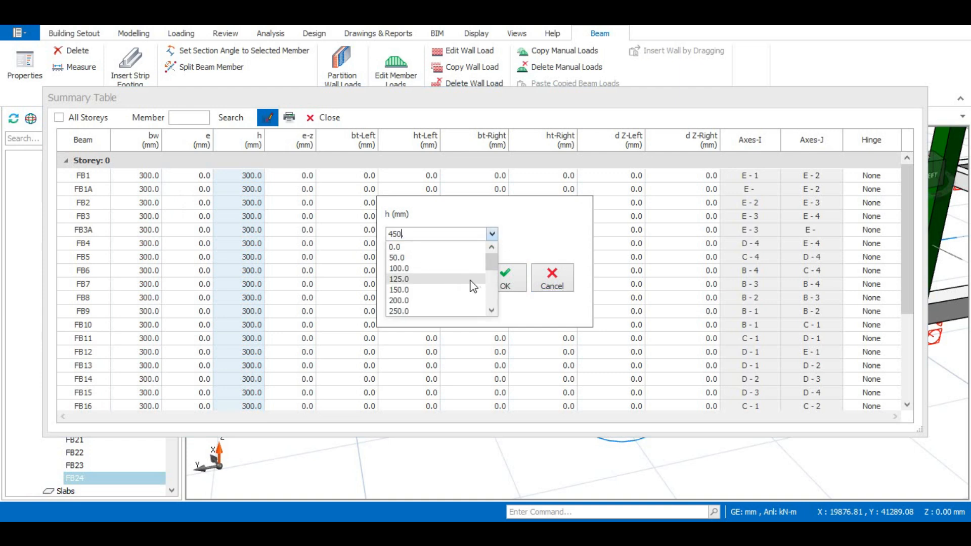
left_click(505, 279)
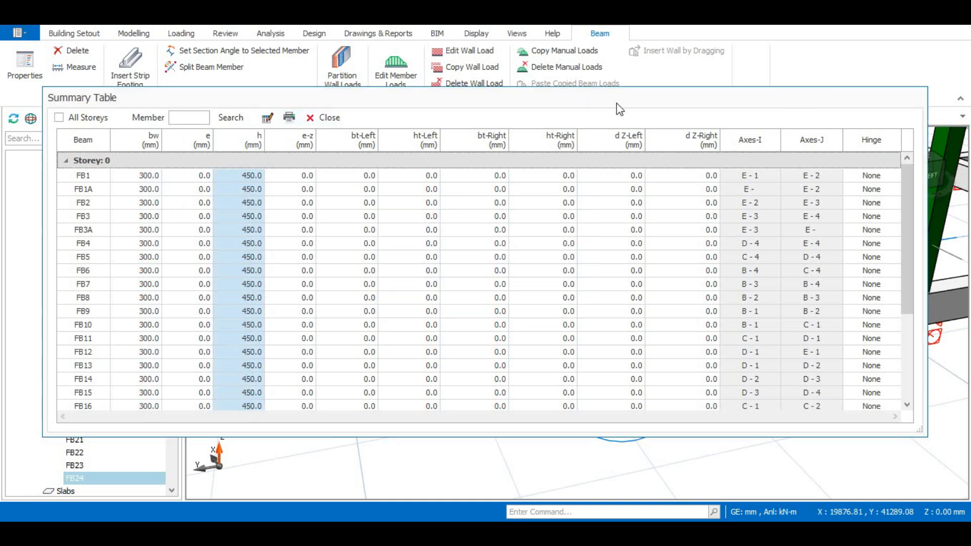
left_click(312, 121)
Examine the axis E strip footing and the resized foundation beams above it from several angles in the 3D view.
left_click_drag(474, 439, 473, 386)
scroll(505, 352, "up", 3)
mouse_move(577, 313)
left_mouse_down()
mouse_move(516, 395)
mouse_move(407, 401)
left_mouse_up()
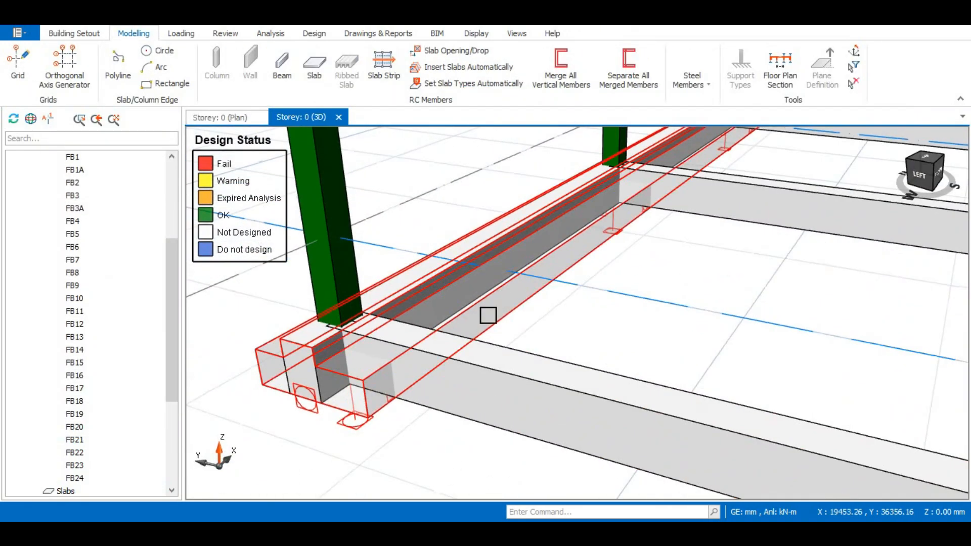
left_click_drag(347, 396, 472, 393)
middle_click_drag(405, 406, 404, 474)
scroll(365, 396, "down", 4)
scroll(404, 476, "up", 4)
scroll(403, 476, "down", 3)
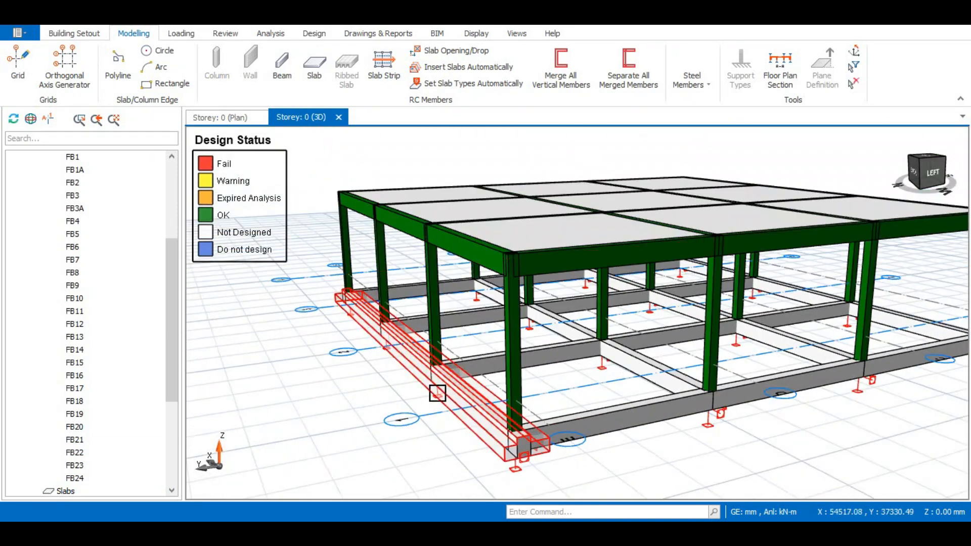
left_click(435, 392)
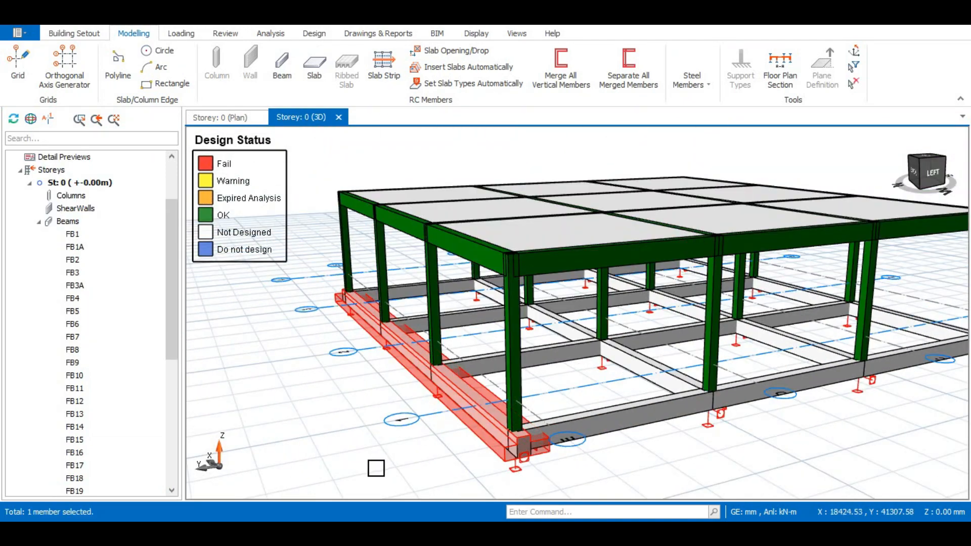
left_click(471, 402)
middle_click_drag(420, 492, 457, 502)
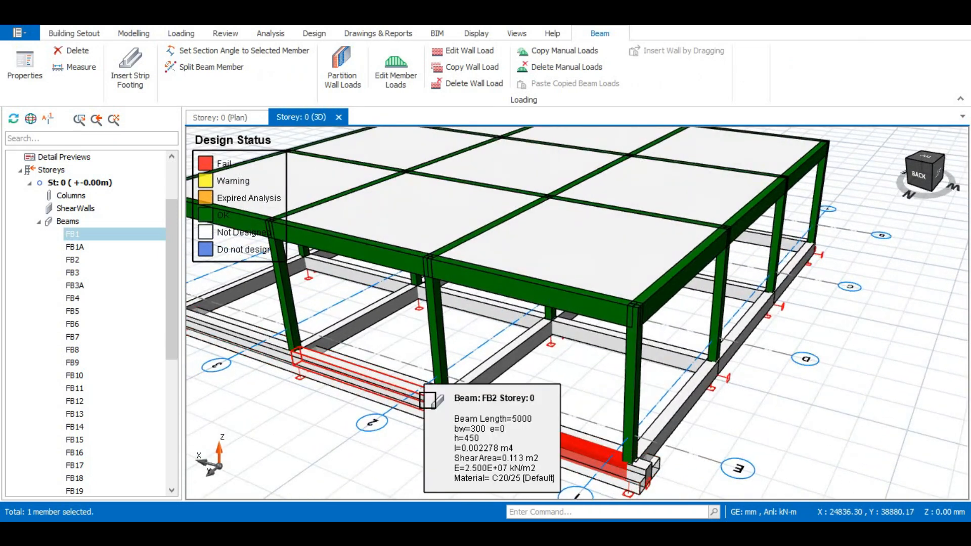
Open the foundation beam section design for axis E and apply standard steel bar pattern No 3.
left_click(319, 30)
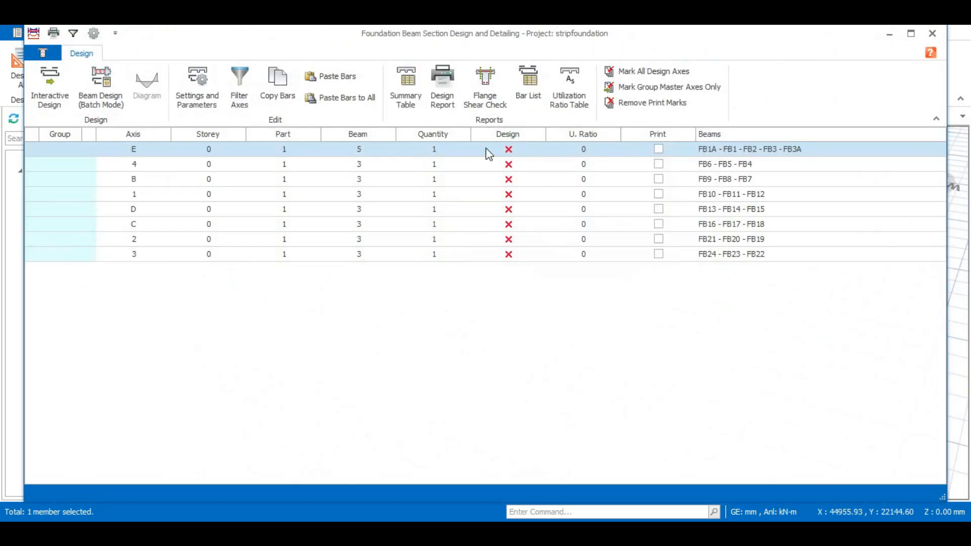
double_click(489, 149)
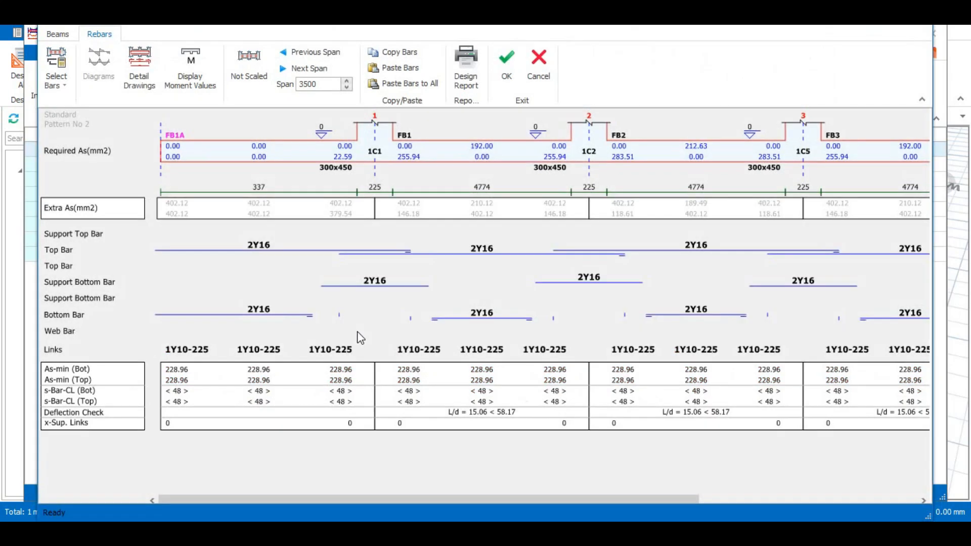
left_click(56, 80)
left_click(84, 149)
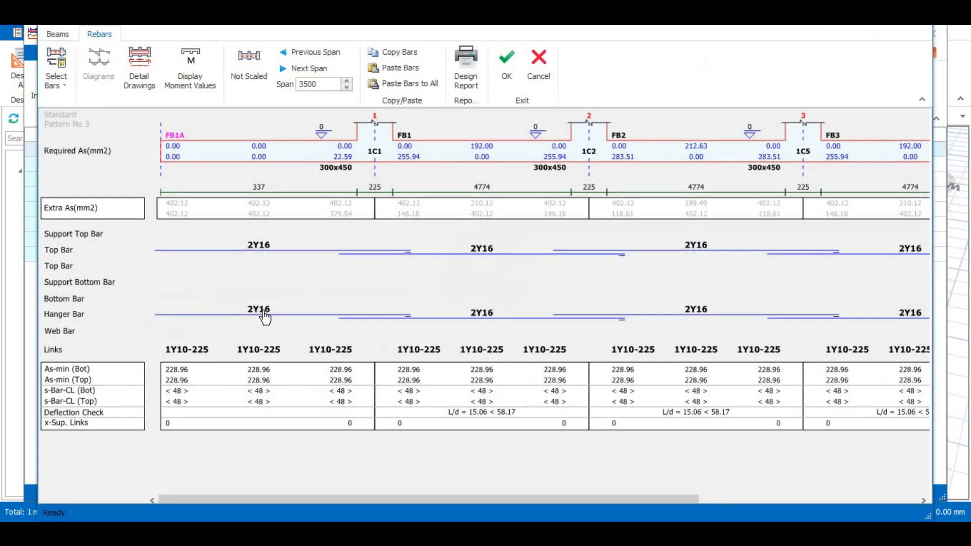
Replace the hanger bars with bottom bars in axis E spans FB1A to FB3A, accept the design and close foundation beam design.
left_click(248, 317)
left_click(478, 313)
left_click(679, 313)
left_click(889, 315)
left_click(890, 299)
scroll(650, 276, "right", 4)
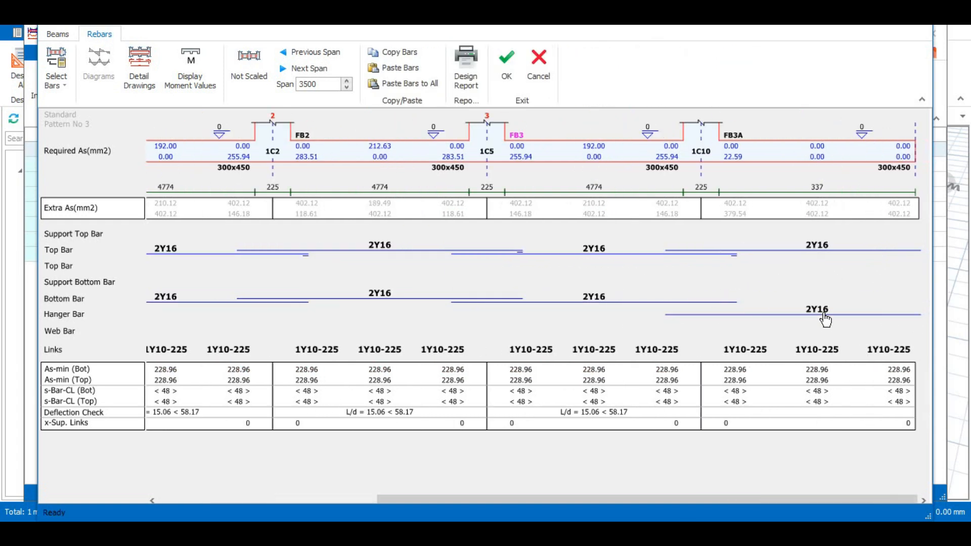
left_click(796, 298)
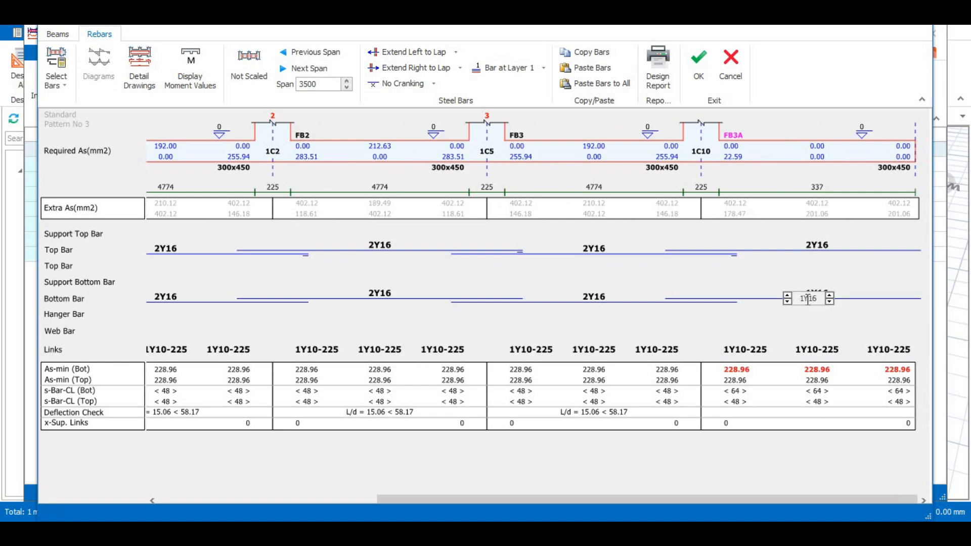
left_click(748, 324)
left_click(506, 74)
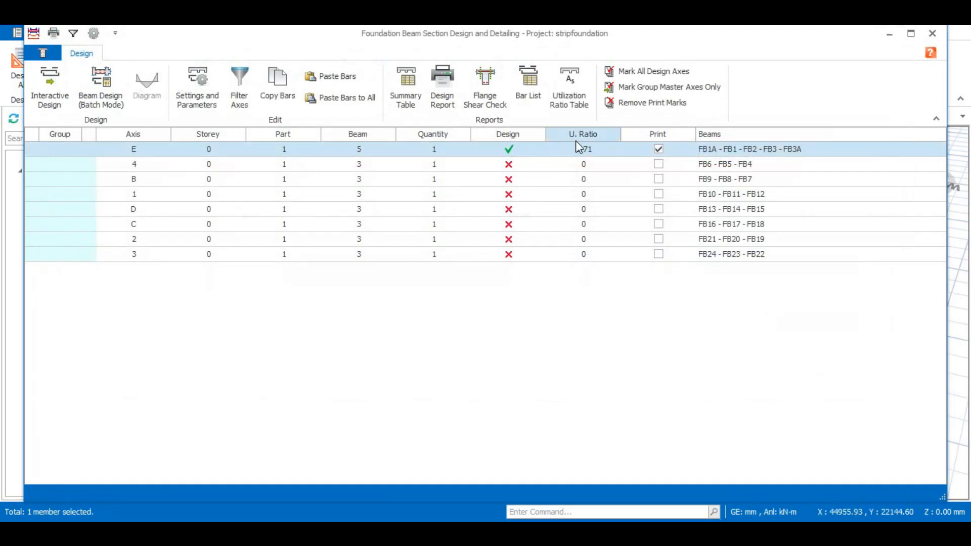
left_click(932, 33)
Examine the design status of the axis E foundation beams and the remaining foundation beams around the structure in 3D.
scroll(579, 365, "up", 3)
middle_click_drag(578, 365, 628, 378)
scroll(628, 377, "down", 1)
middle_click_drag(516, 422, 561, 420)
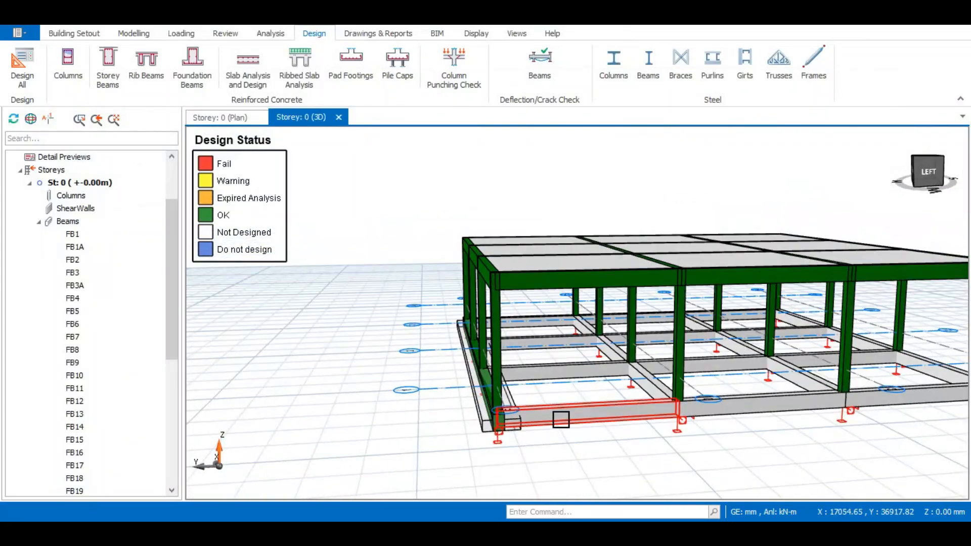
scroll(654, 399, "down", 1)
mouse_move(654, 399)
middle_mouse_down()
mouse_move(522, 448)
mouse_move(605, 422)
middle_mouse_up()
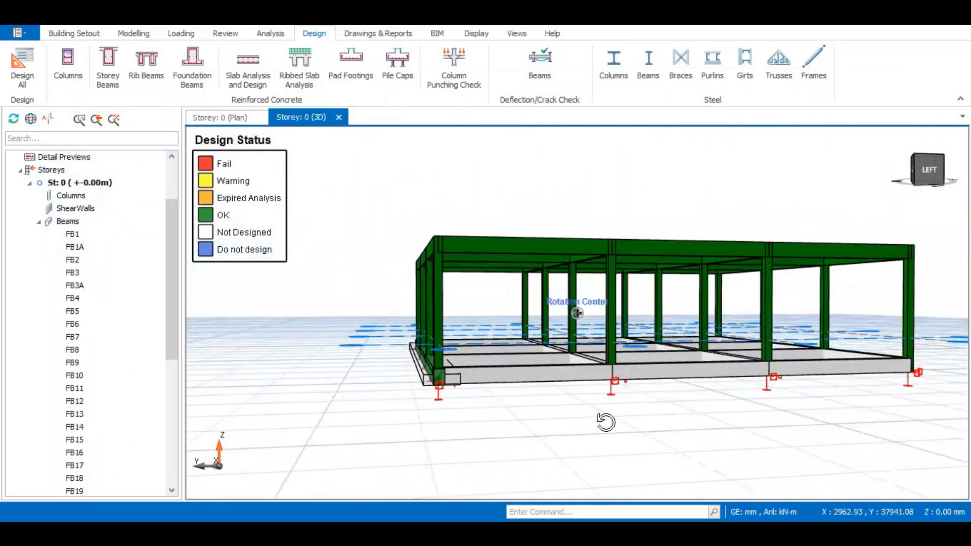
middle_click_drag(605, 422, 627, 420)
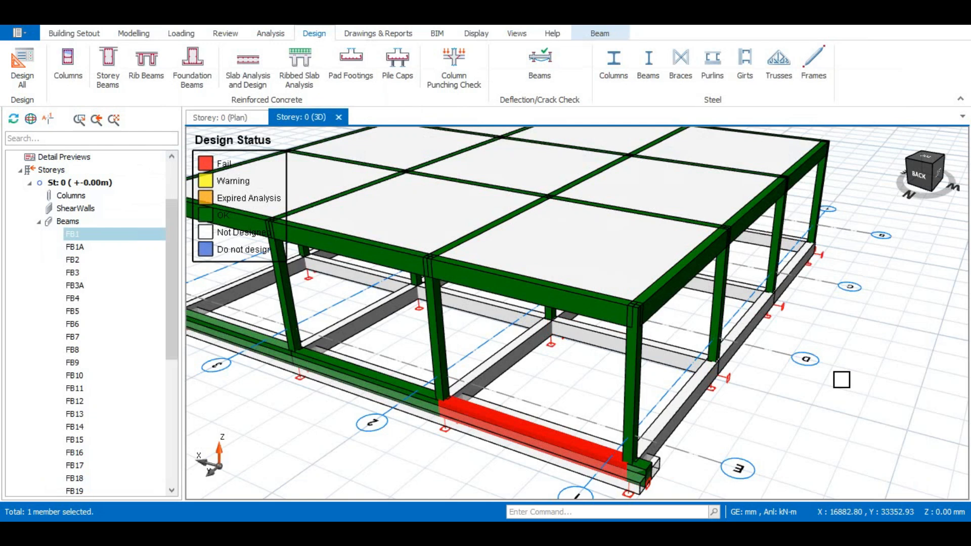
mouse_move(739, 399)
middle_mouse_down()
mouse_move(606, 354)
mouse_move(576, 357)
mouse_move(652, 374)
mouse_move(733, 368)
mouse_move(637, 368)
middle_mouse_up()
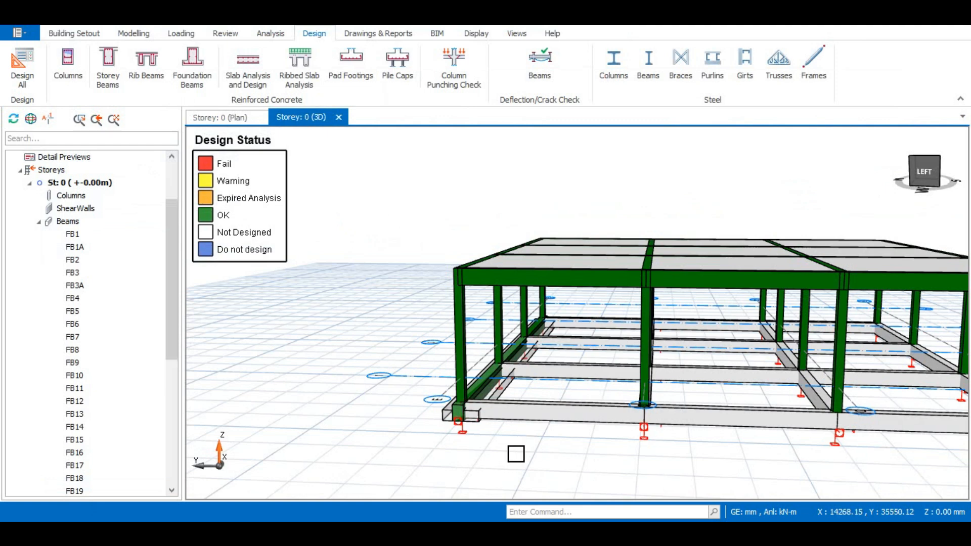
middle_click_drag(581, 451, 533, 449)
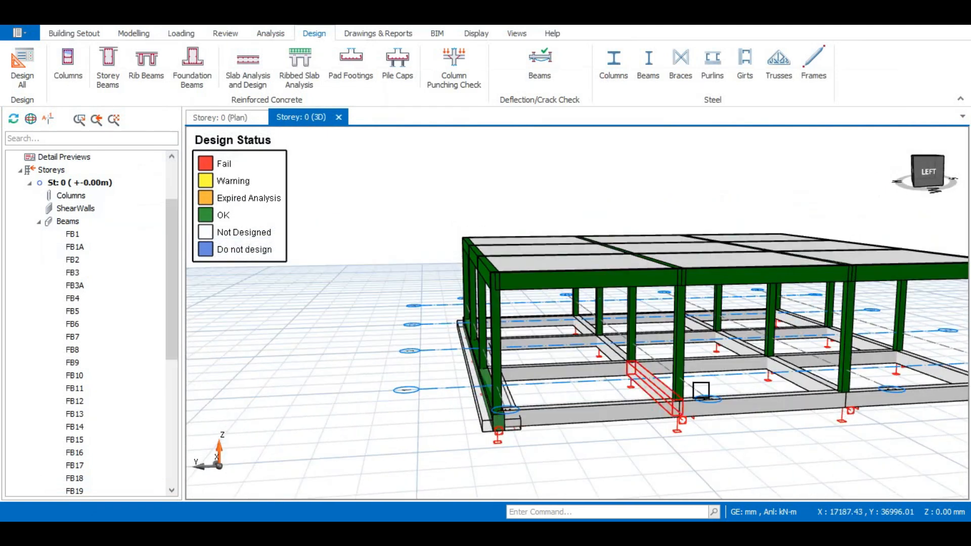